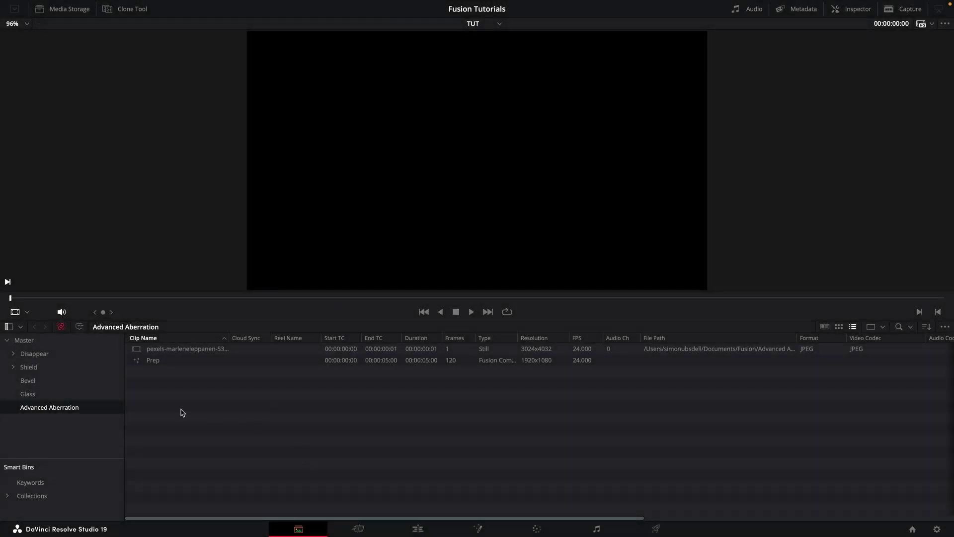
- Create a Fusion composition named Chromatics from the Media Pool and open it
right_click(230, 402)
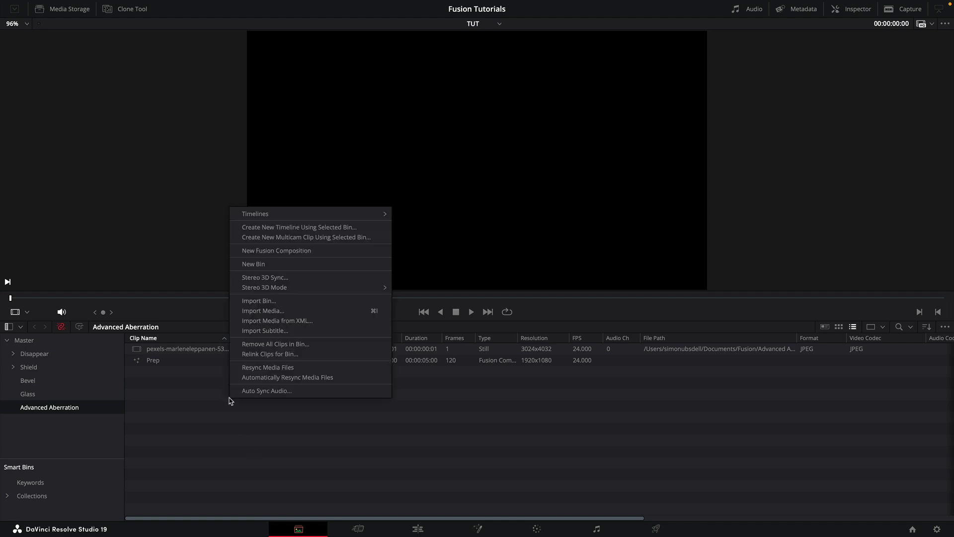
left_click(307, 251)
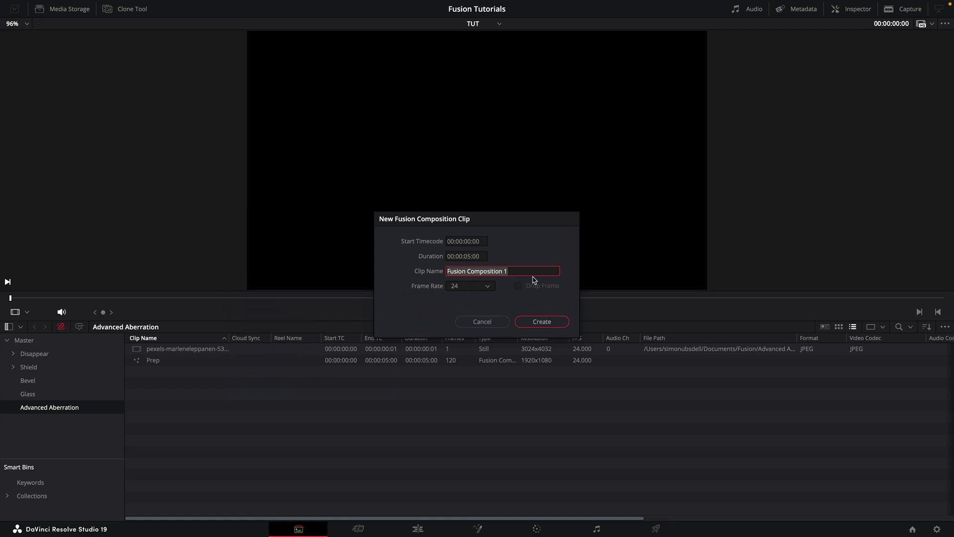
type("Chromatics")
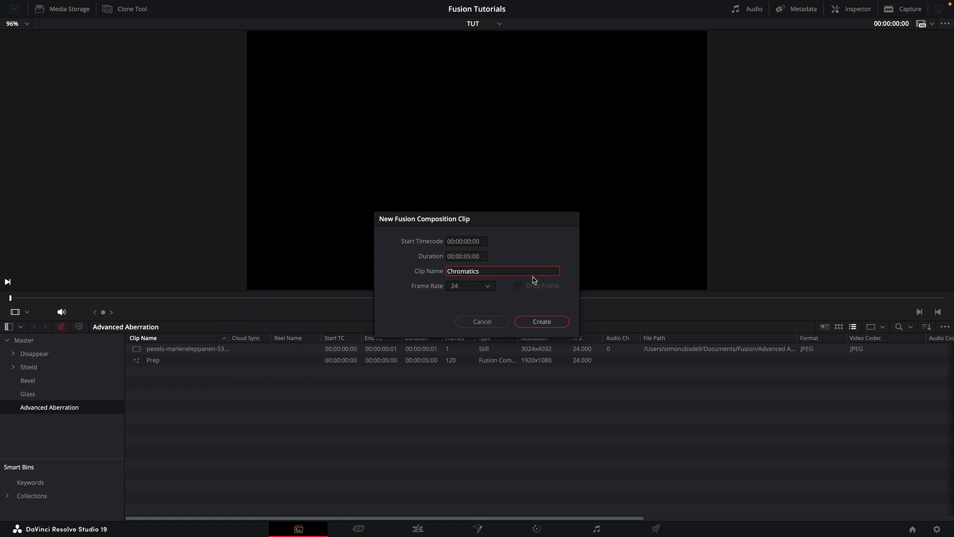
left_click(542, 321)
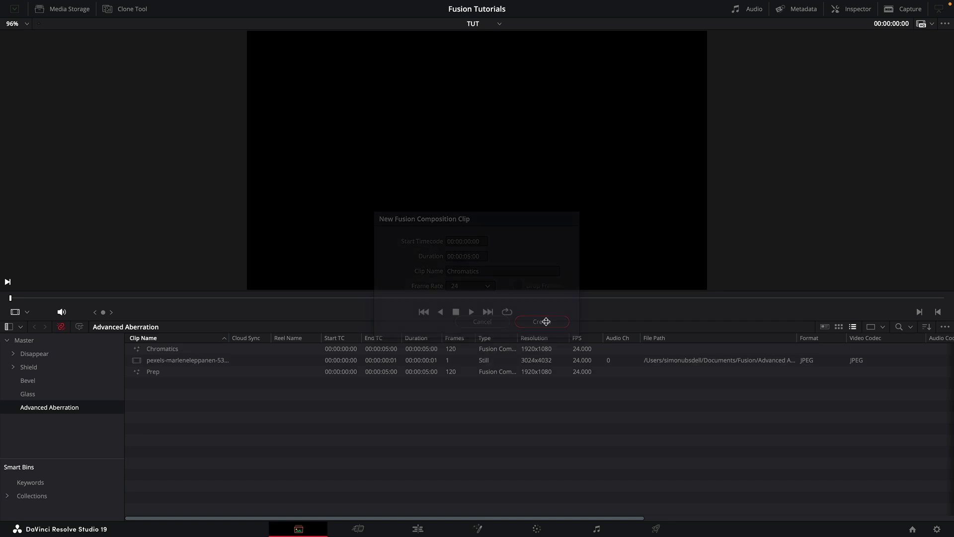
- Bring the photo from the Media Pool into the node graph beside MediaOut1
key("shift+5")
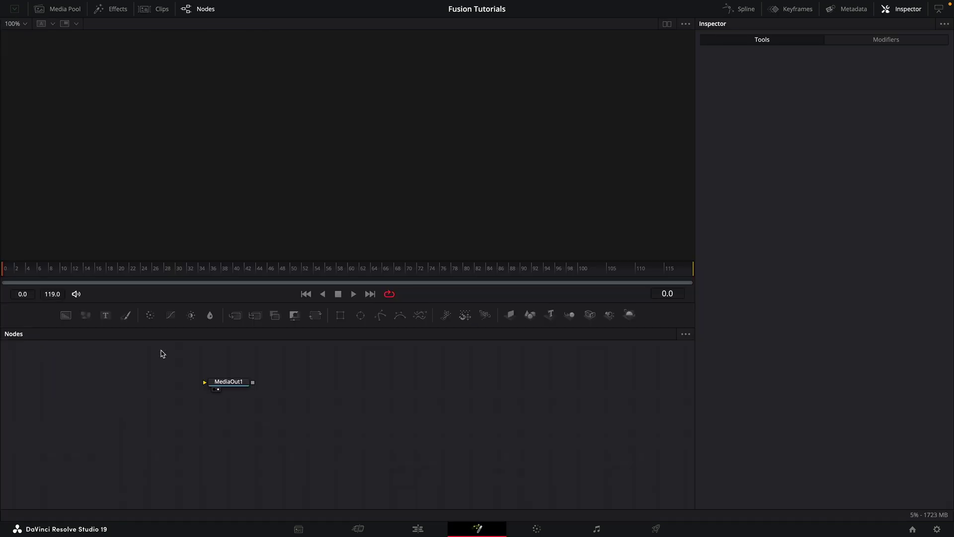
left_click_drag(211, 387, 534, 423)
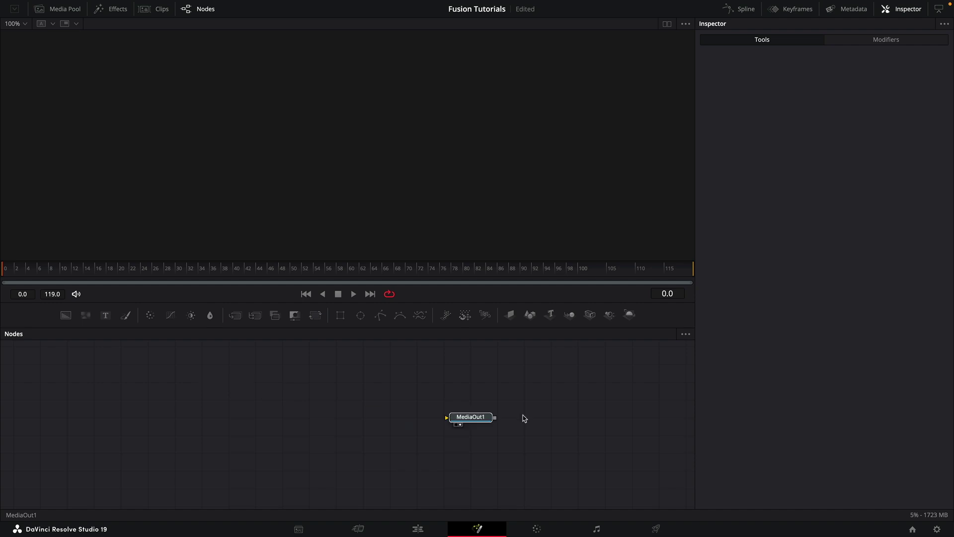
left_click(66, 9)
mouse_move(106, 60)
left_mouse_down()
mouse_move(139, 410)
mouse_move(184, 440)
mouse_move(255, 437)
mouse_move(558, 172)
left_mouse_up()
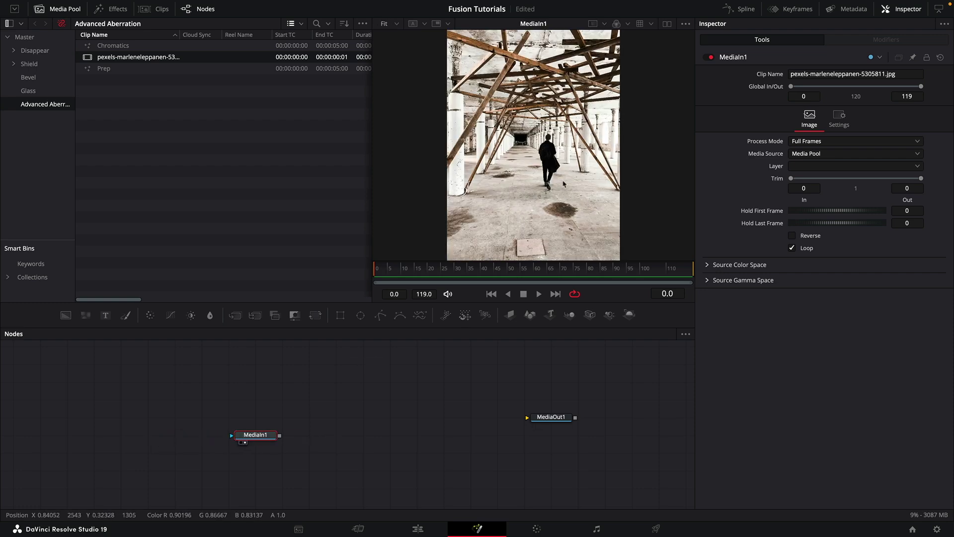
- Add a Background node, merge it with the photo, and view Merge1
key("shift+space")
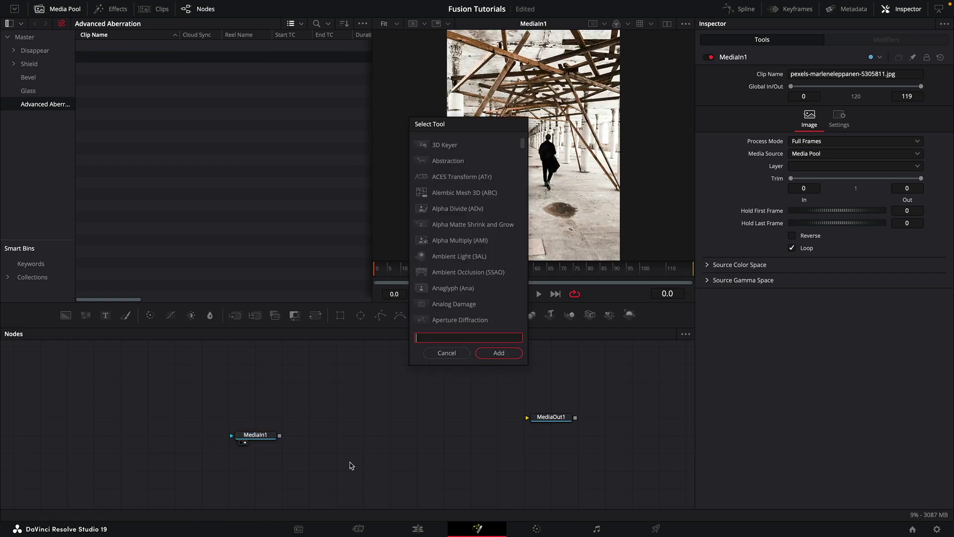
type("bg")
key("Return")
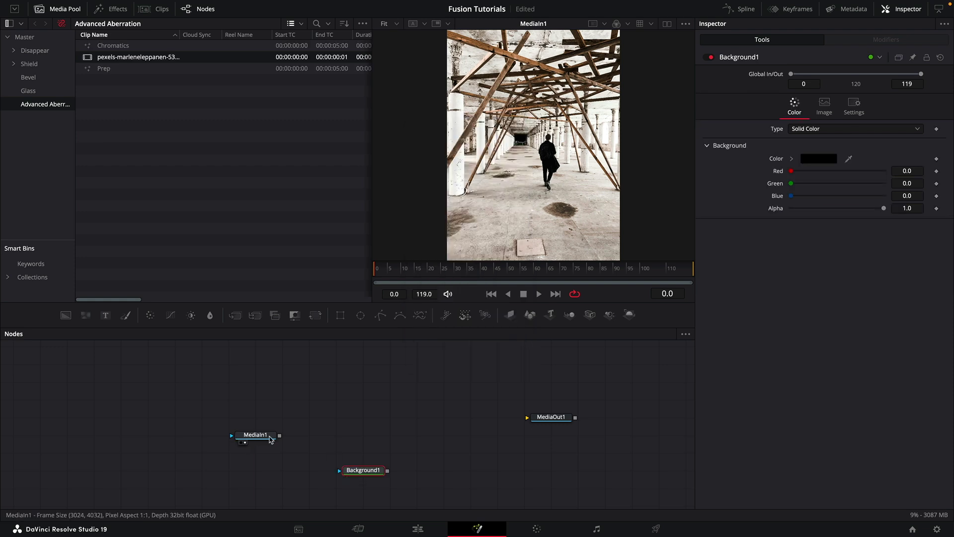
mouse_move(270, 437)
left_mouse_down()
mouse_move(378, 419)
mouse_move(388, 470)
left_mouse_up()
key("1")
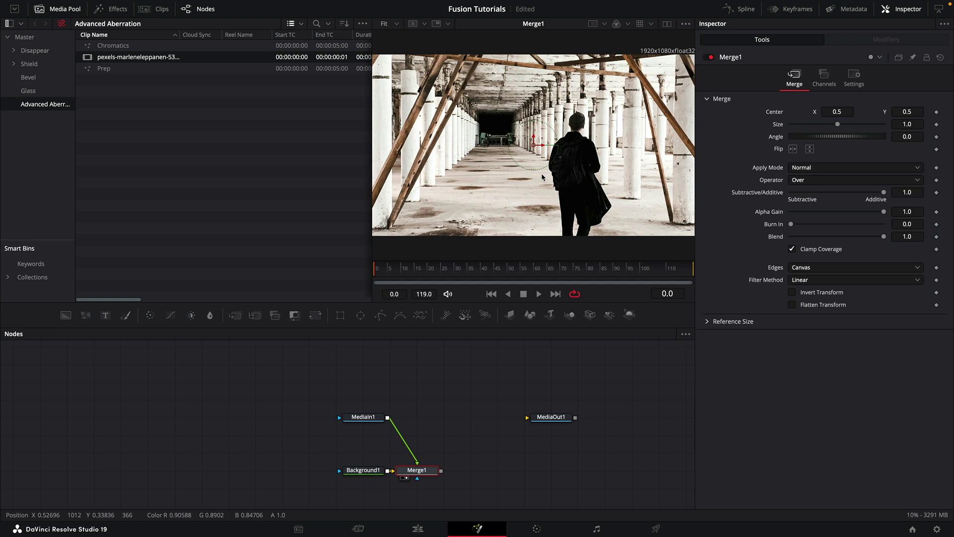
left_click(42, 9)
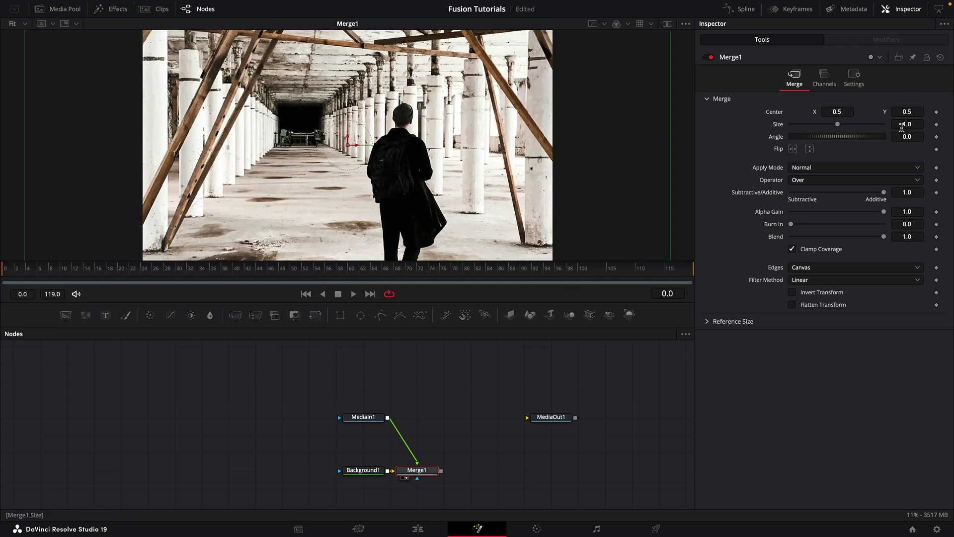
- Set Merge1 Size to 0.8, raise the photo in frame, and tidy the nodes
left_click(916, 125)
type("0.8")
key("Tab")
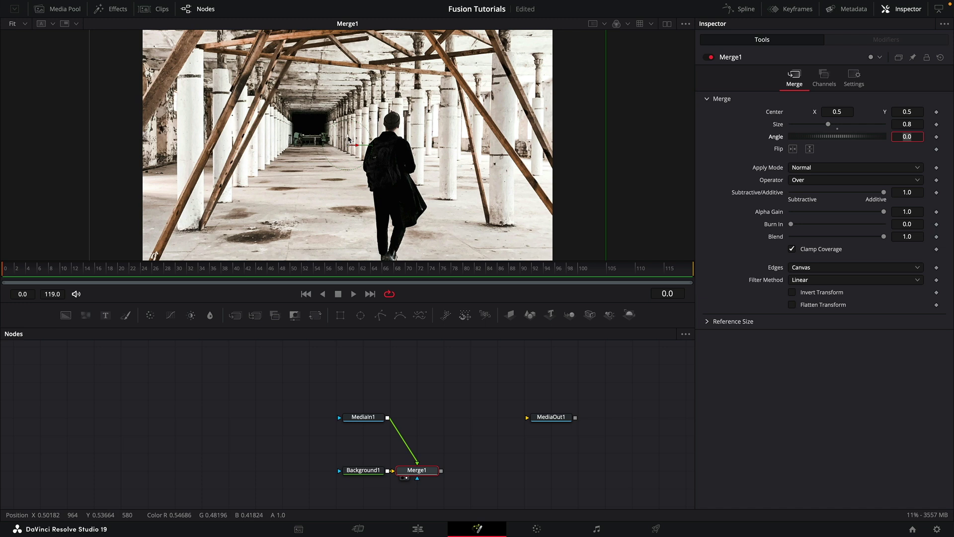
left_click_drag(351, 138, 351, 103)
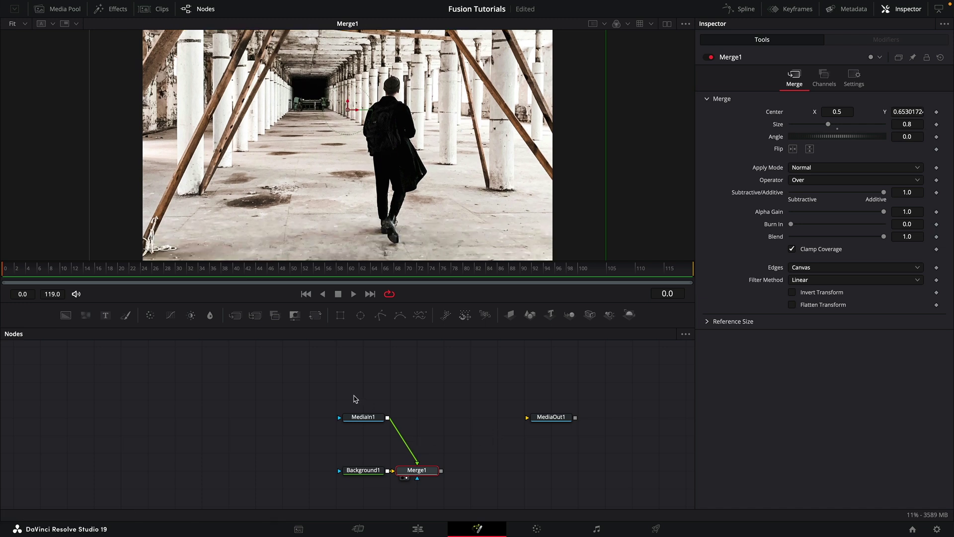
mouse_move(328, 382)
left_mouse_down()
mouse_move(438, 479)
mouse_move(311, 435)
mouse_move(321, 384)
left_mouse_up()
left_click(322, 384)
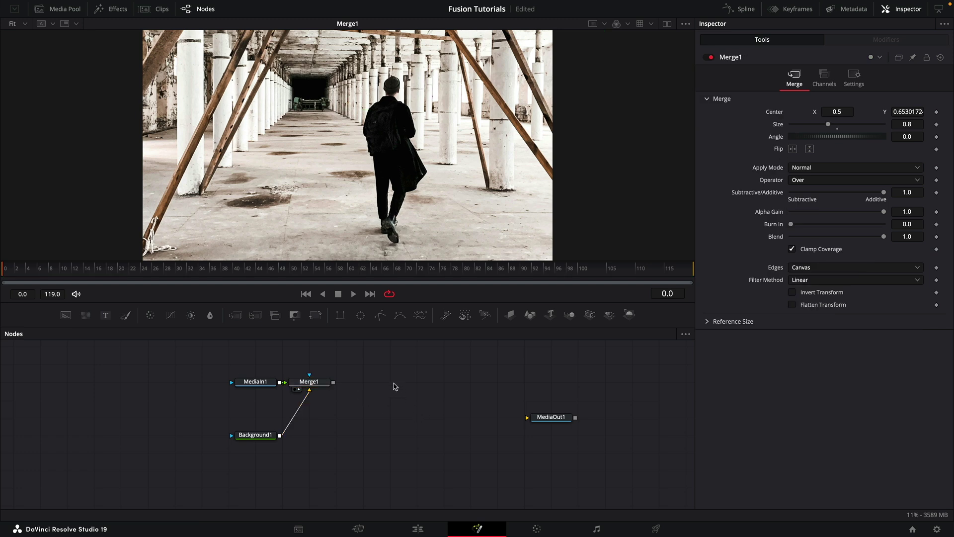
left_click_drag(326, 380, 336, 385)
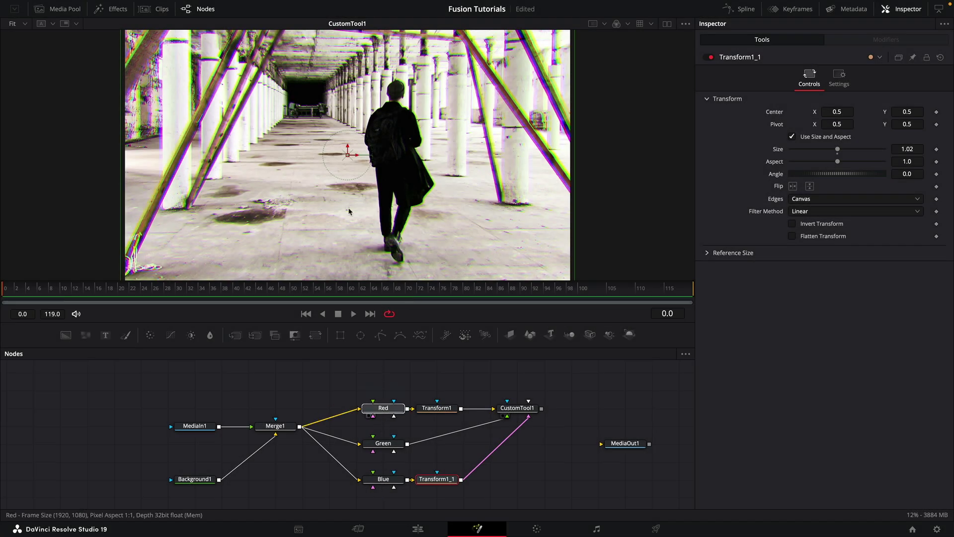
left_click(392, 415)
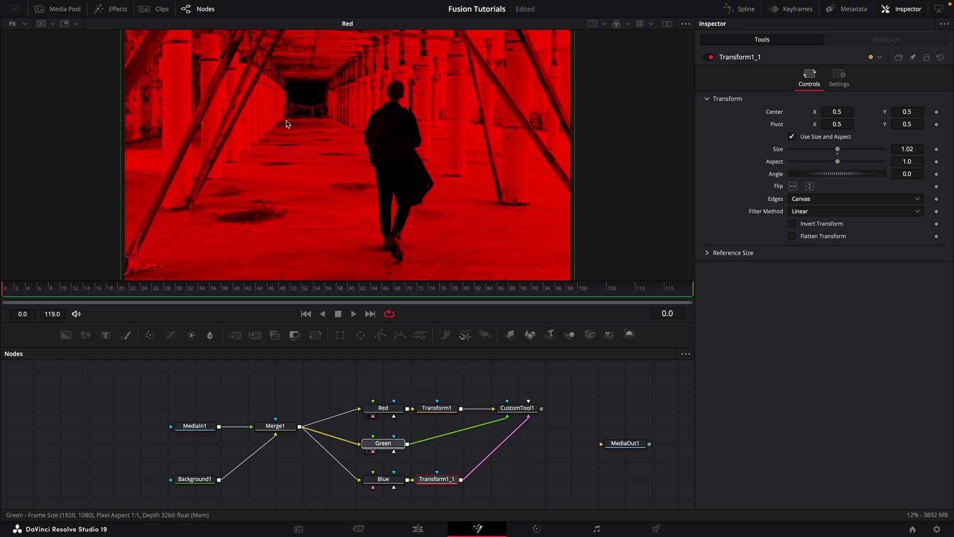
left_click_drag(392, 447, 286, 122)
left_click_drag(382, 479, 285, 114)
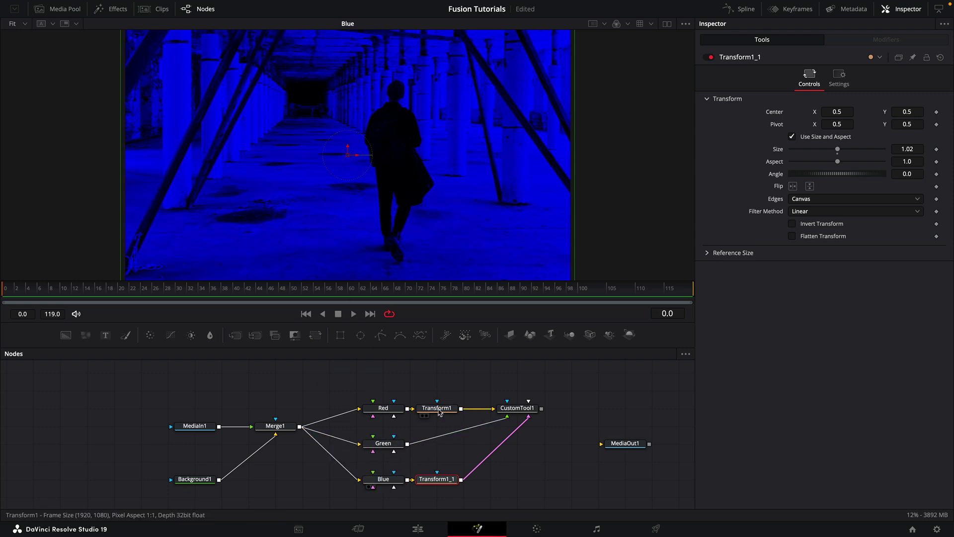
left_click(439, 410)
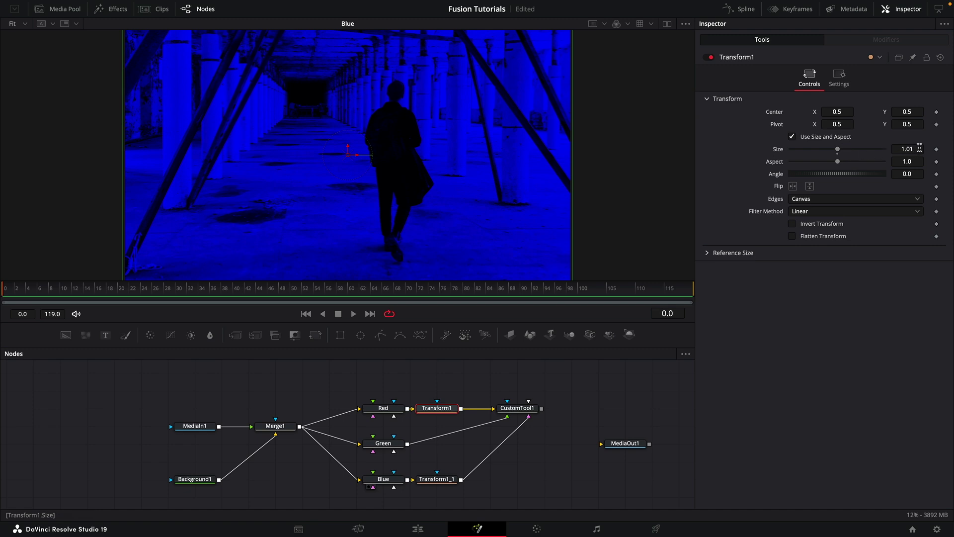
left_click(441, 477)
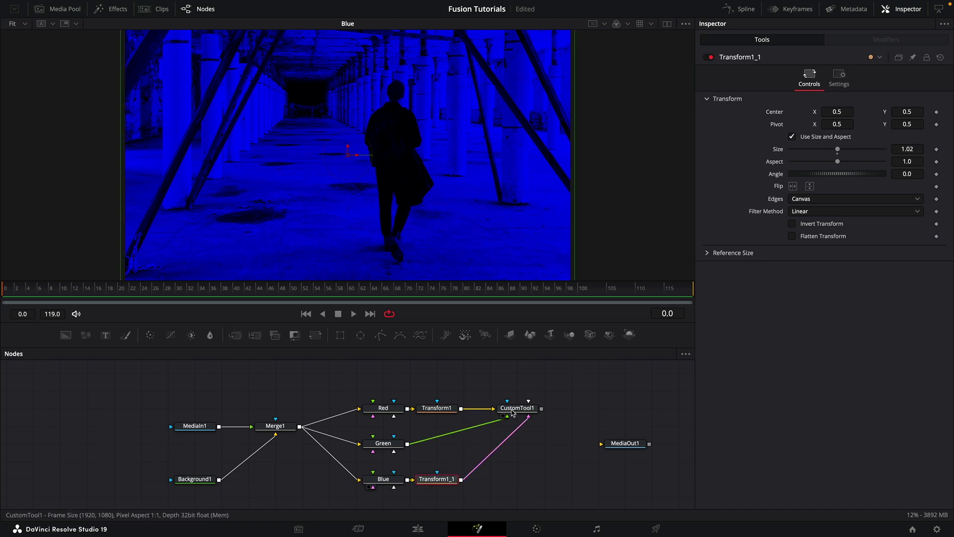
left_click_drag(518, 408, 359, 174)
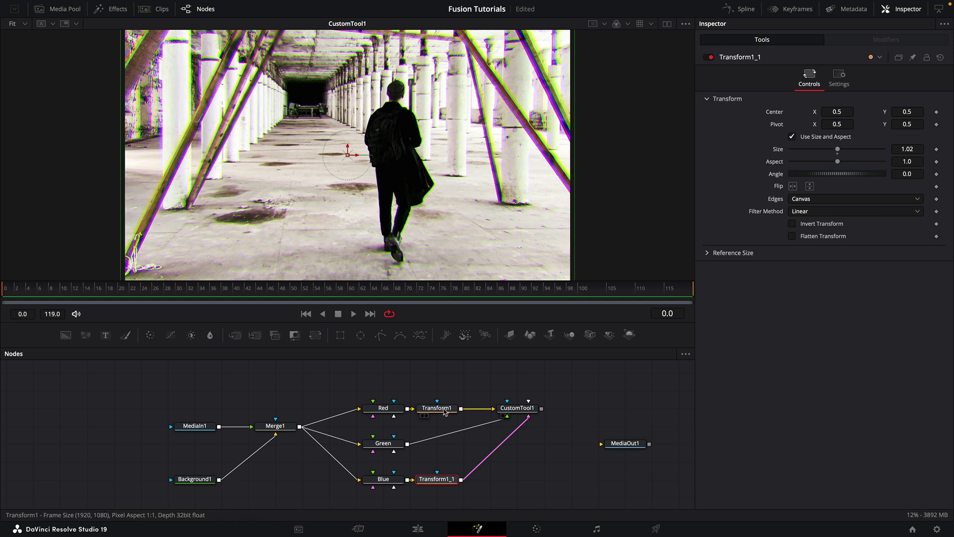
left_click_drag(517, 408, 572, 408)
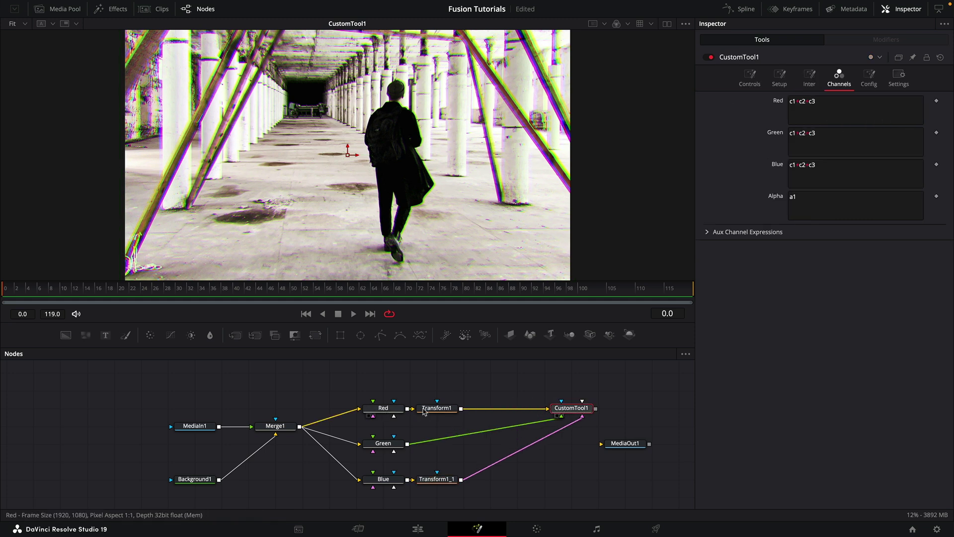
left_click_drag(436, 408, 465, 408)
left_click_drag(438, 483, 465, 483)
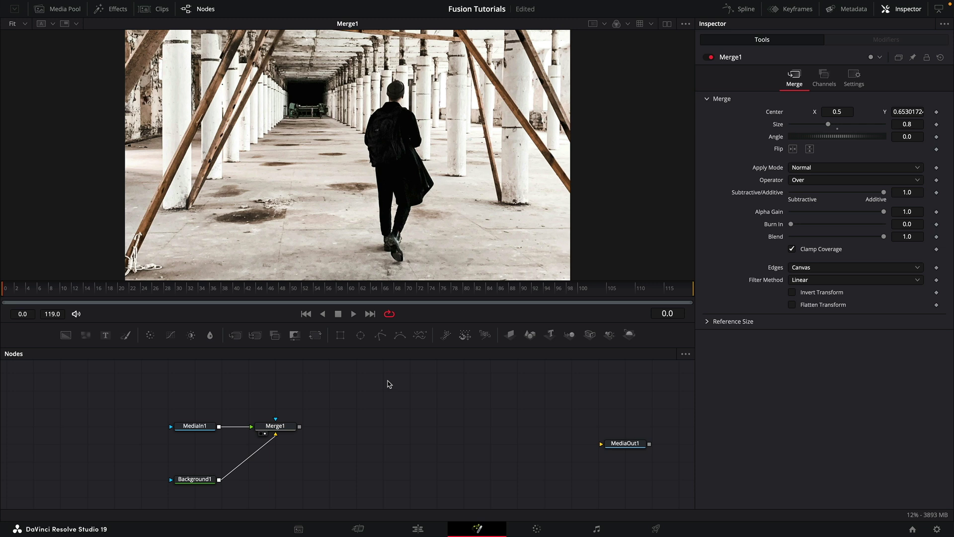
- Add an unconnected Custom Tool node named Red, then switch to the Numbers table
key("shift+space")
type("cu")
key("Down")
key("Down")
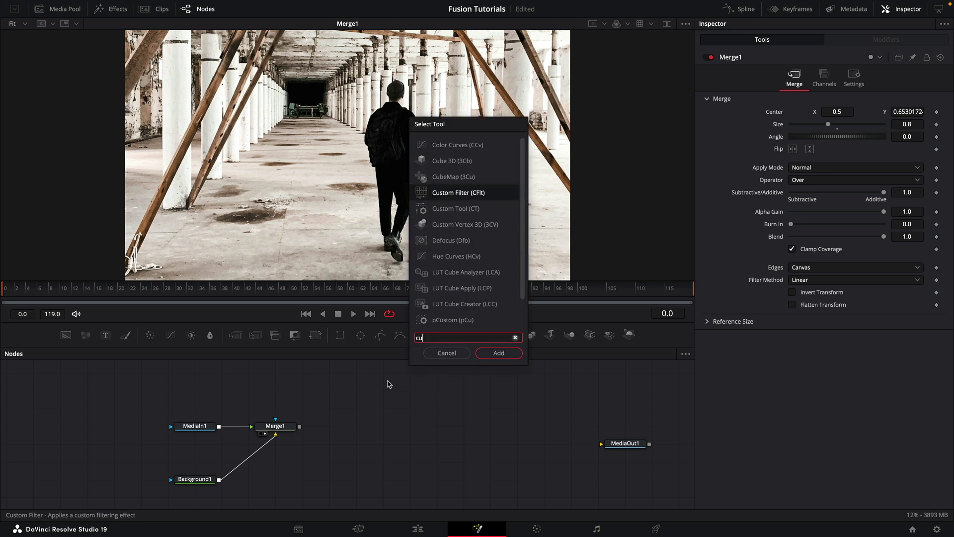
key("Down")
key("Return")
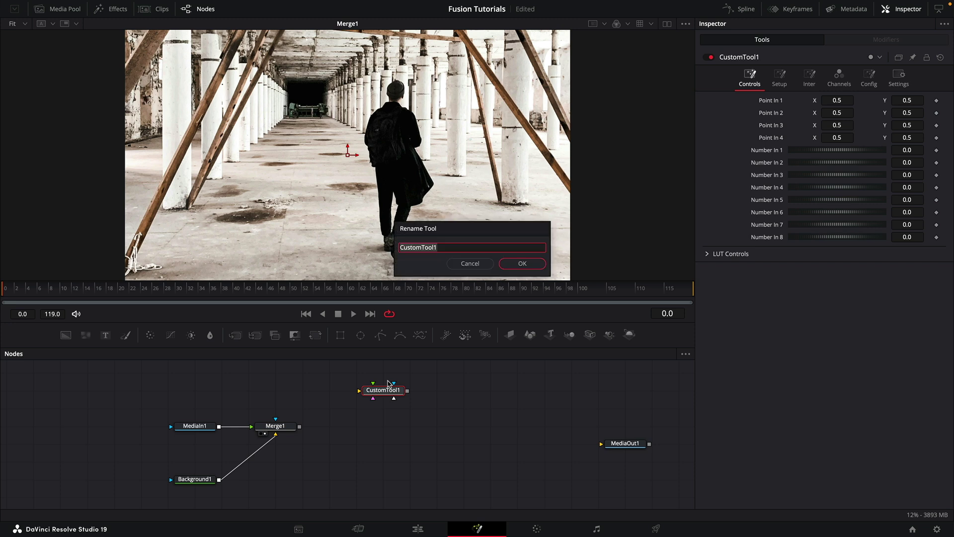
type("Red")
key("Return")
left_click_drag(388, 386, 415, 404)
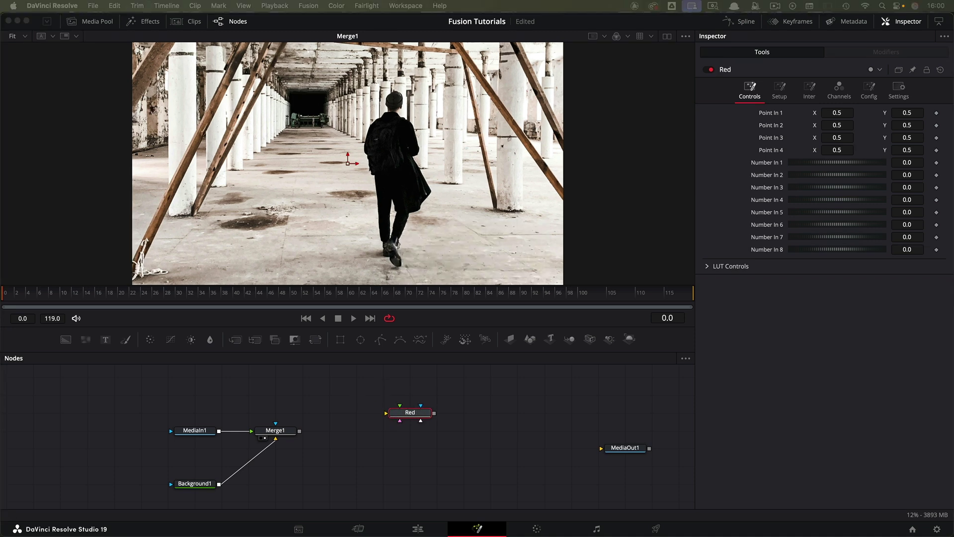
key("super+Tab")
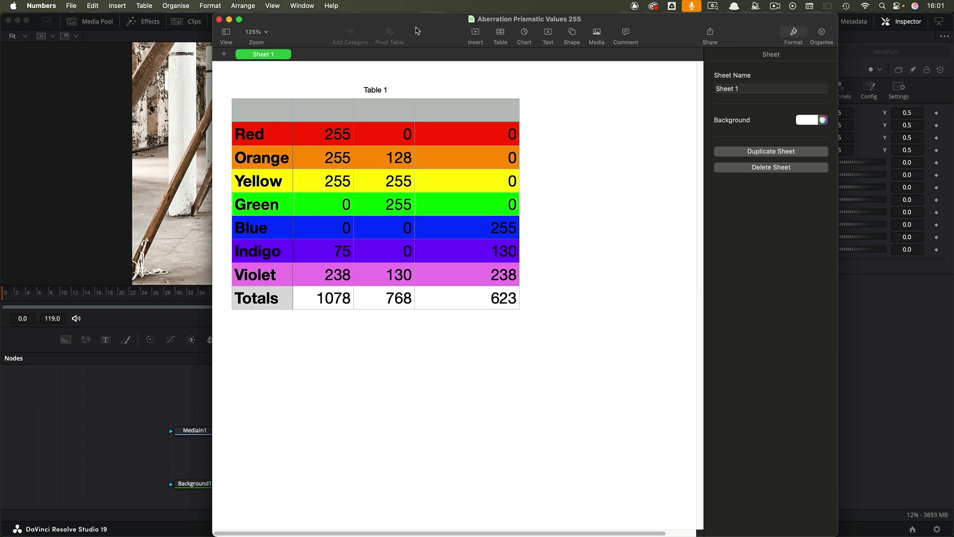
- Review the spectral RGB value table in Numbers, then minimise its window
left_click_drag(415, 31, 415, 30)
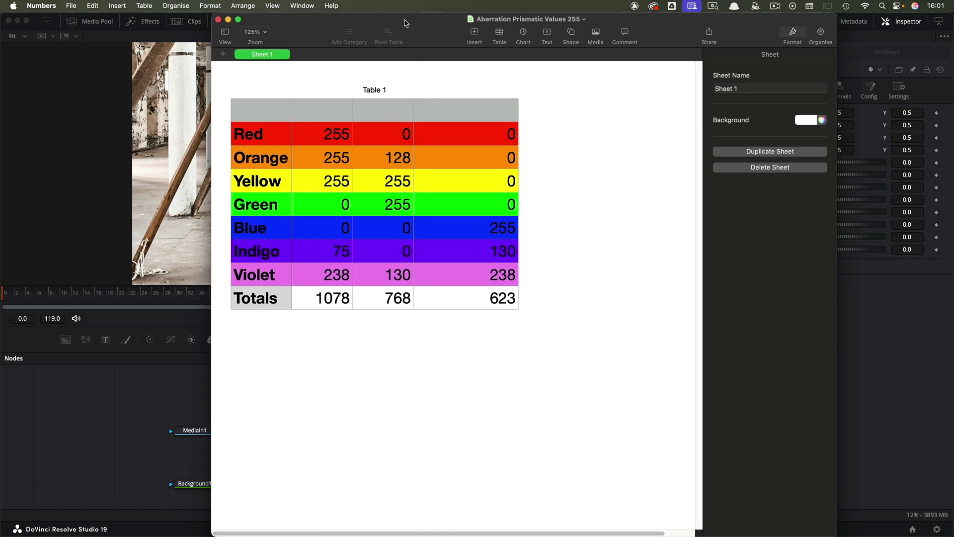
double_click(404, 24)
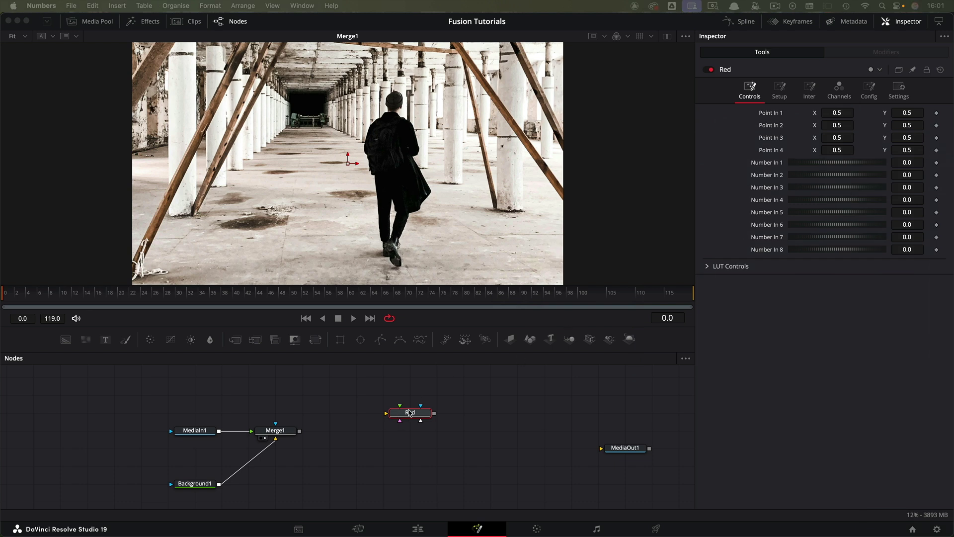
- Enter r1*255/1078, g1*255/768 and b1*255/623 as Red's Intermediate 1–3 expressions
left_click(409, 413)
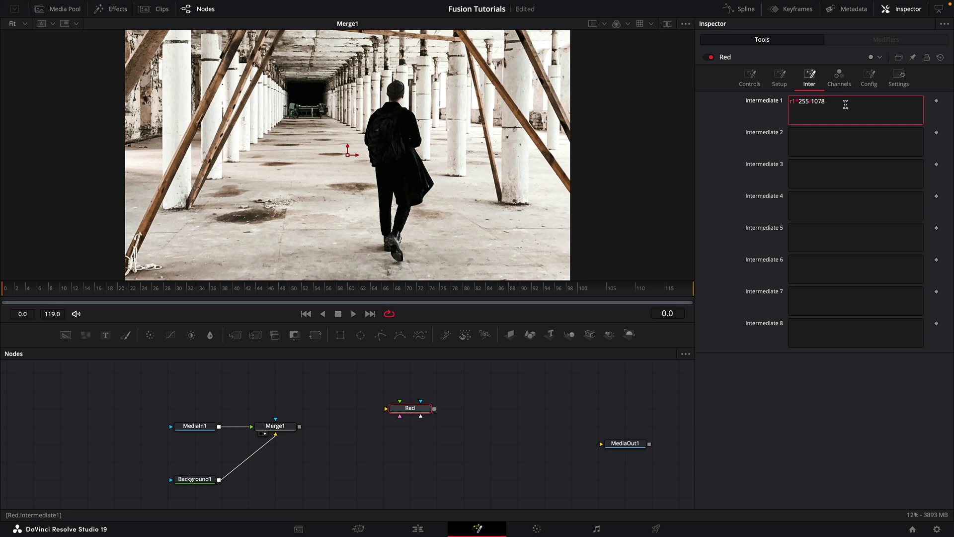
left_click(828, 136)
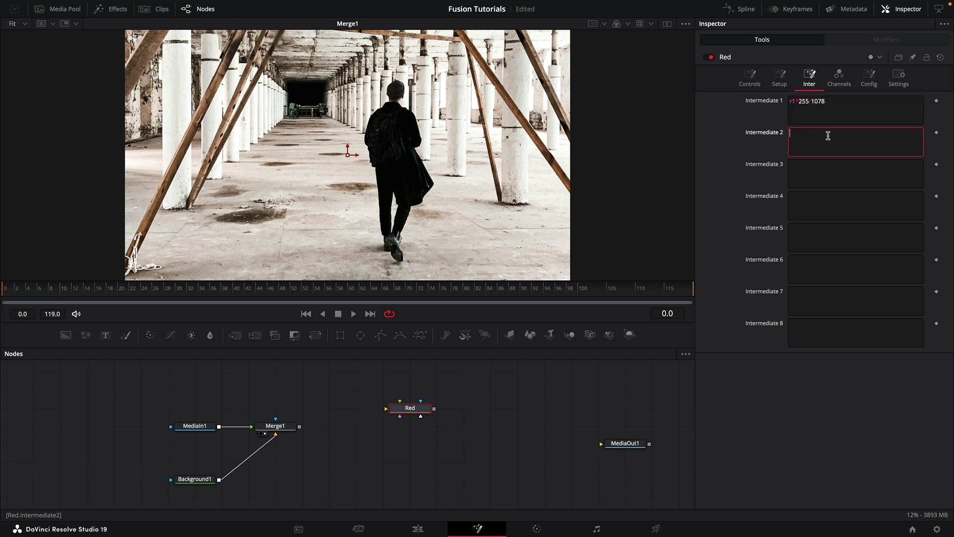
type("g1*2")
type("55/768")
left_click(817, 167)
type("b1*255/")
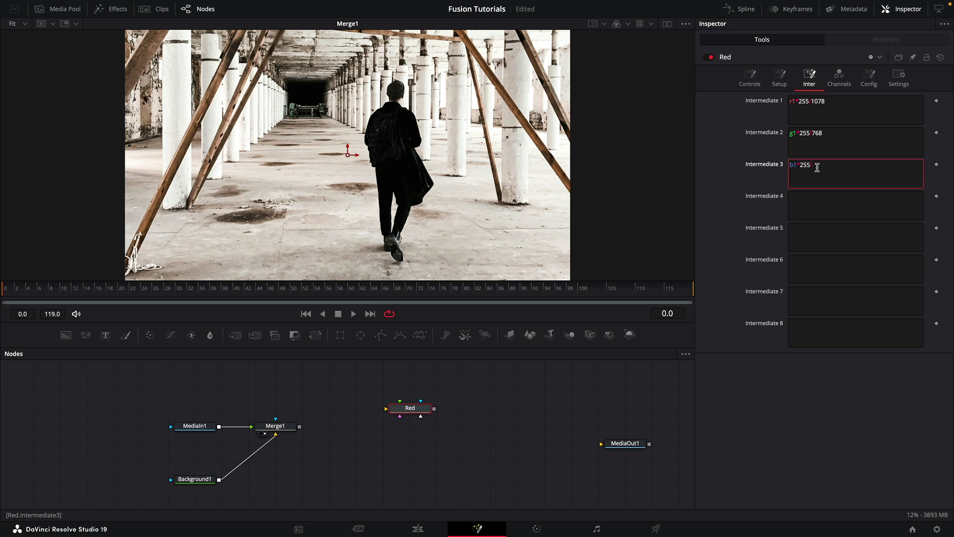
type("83")
- Set the Red node's channels to Red i1, Green i2*0 and Blue i3*0
left_click(837, 78)
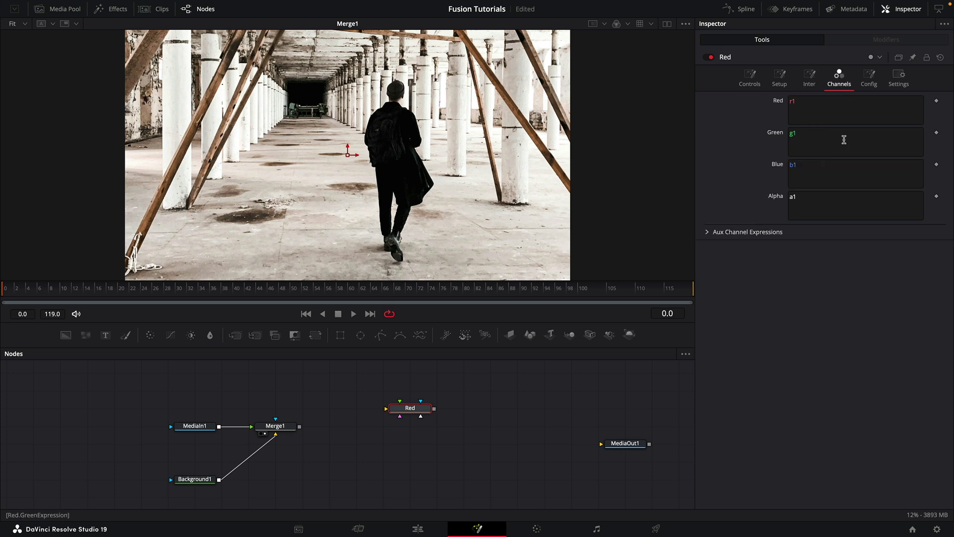
left_click_drag(825, 100, 778, 95)
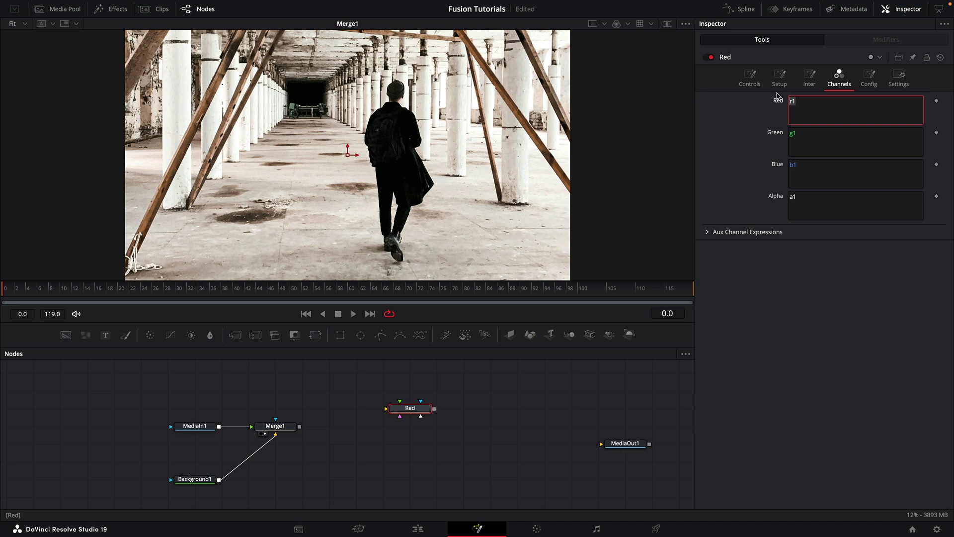
type("i")
key("Tab")
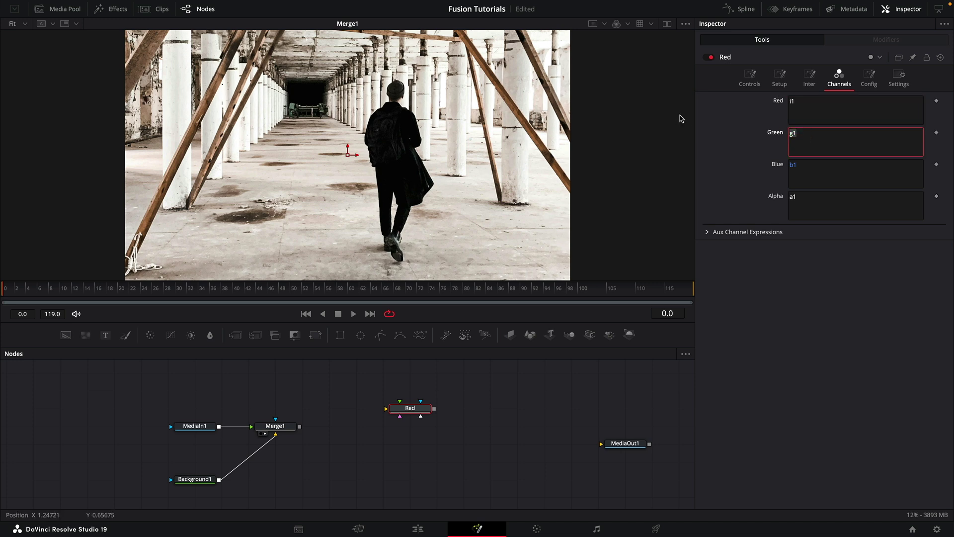
type("i2")
key("Tab")
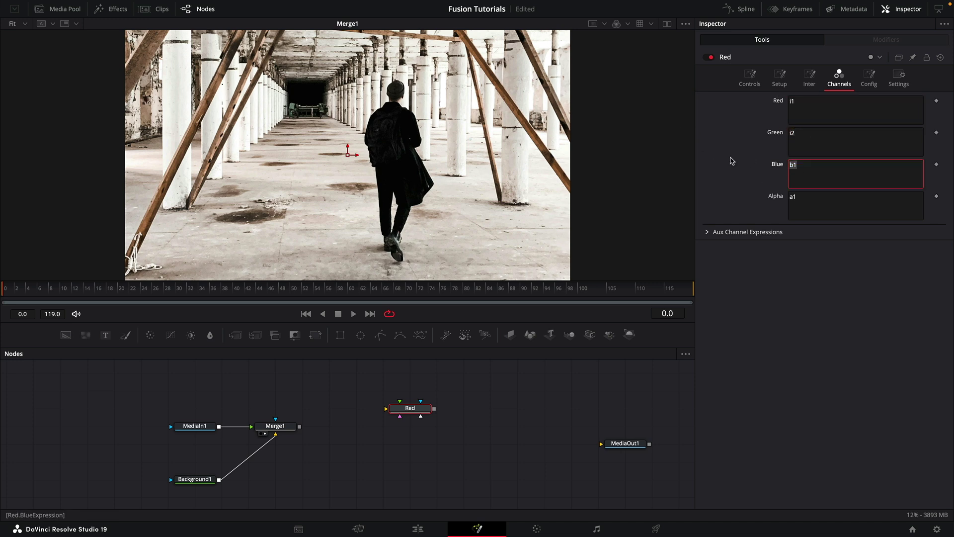
type("i3")
left_click(830, 133)
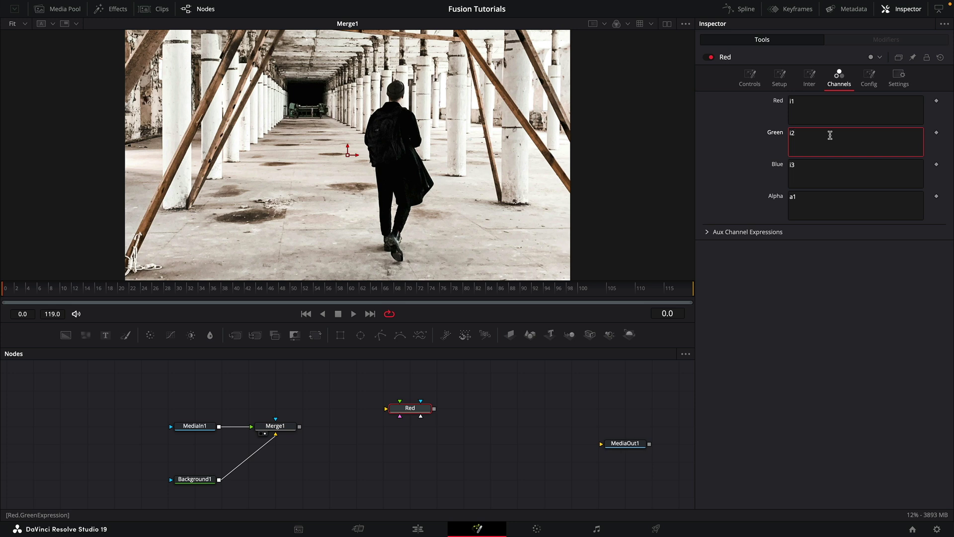
type("*0")
left_click(855, 173)
type("*0")
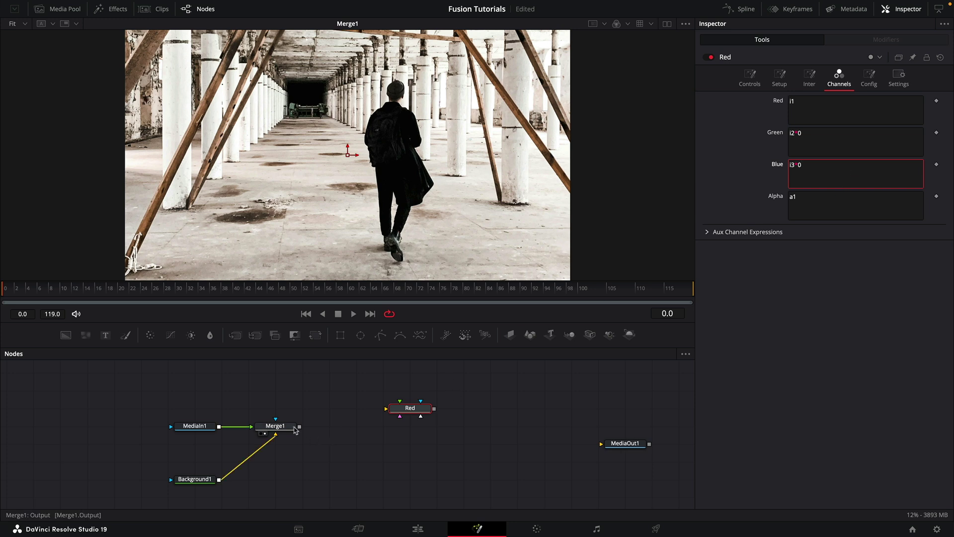
- Connect Merge1 into the Red node, view it, and paste a duplicate for renaming
left_click_drag(298, 426, 419, 413)
key("1")
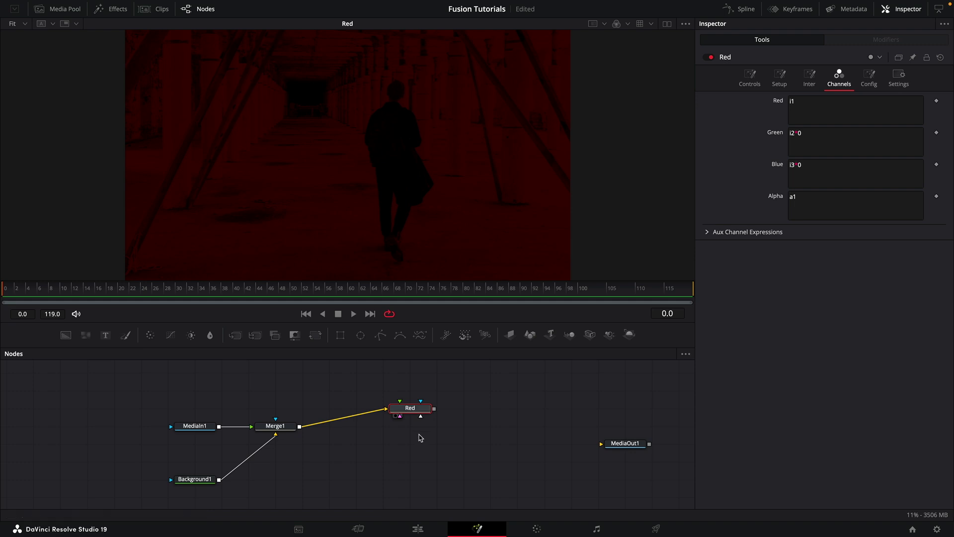
key("ctrl+v")
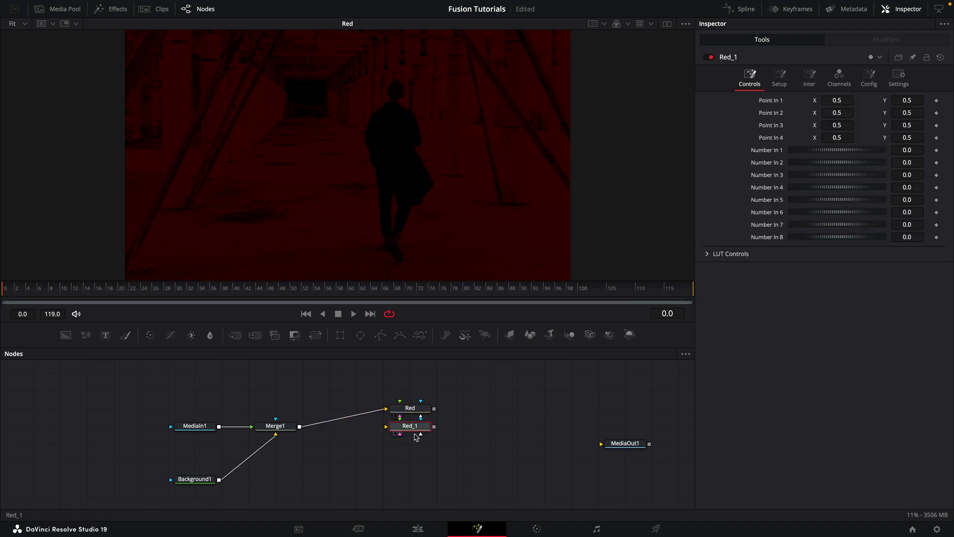
key("F2")
type("Oran")
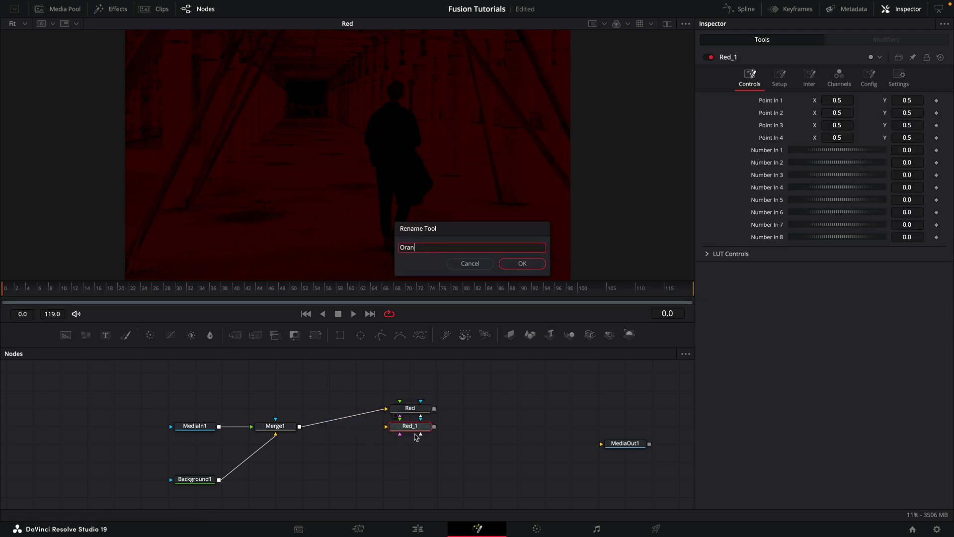
type("bgege")
- Rename the copy Orange, feed it from Merge1, and set Green to i2*128/255
key("Return")
left_click_drag(414, 428, 414, 444)
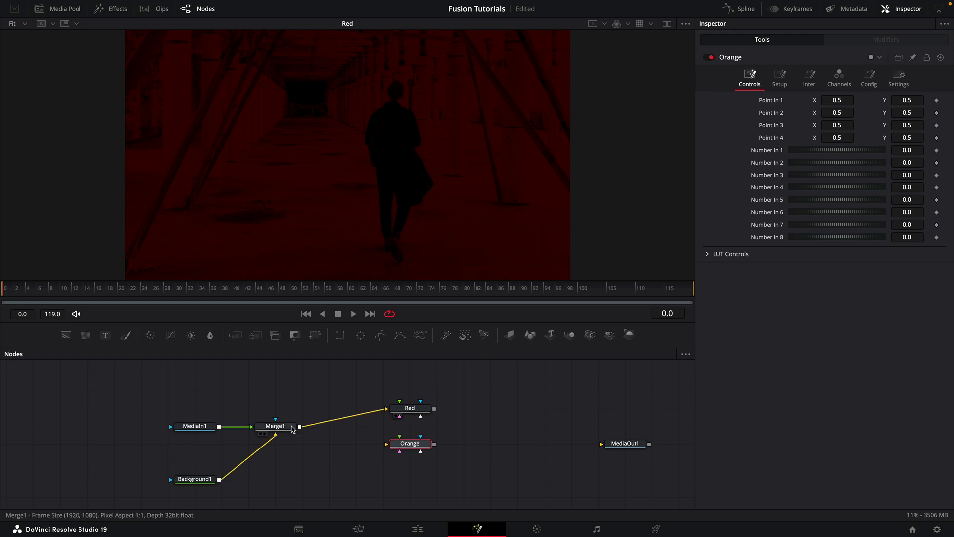
left_click_drag(300, 426, 385, 444)
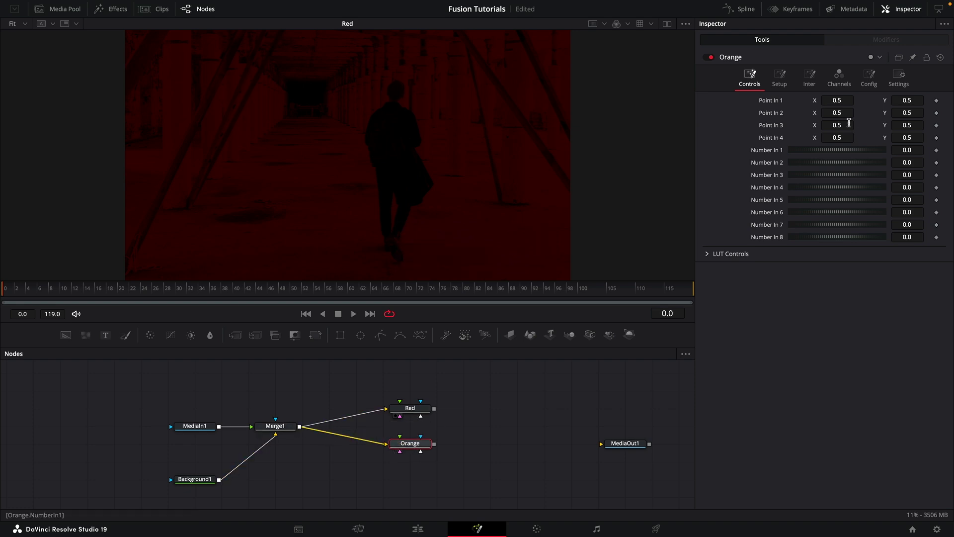
left_click(839, 77)
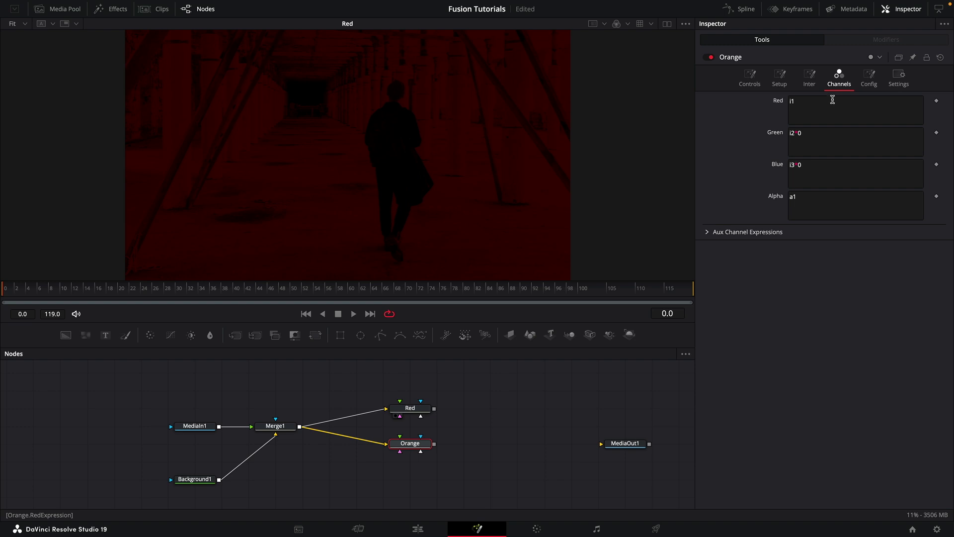
left_click(833, 99)
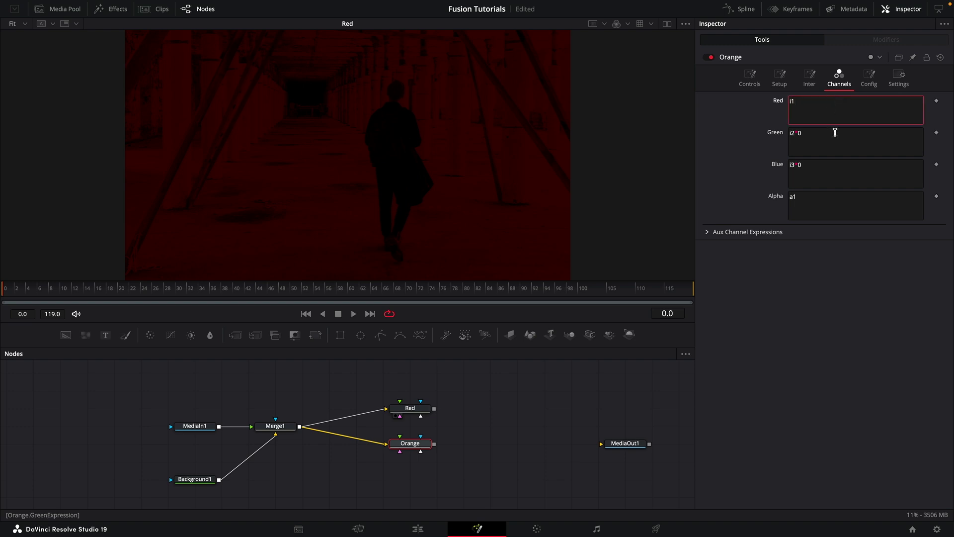
left_click(835, 132)
type("128/255")
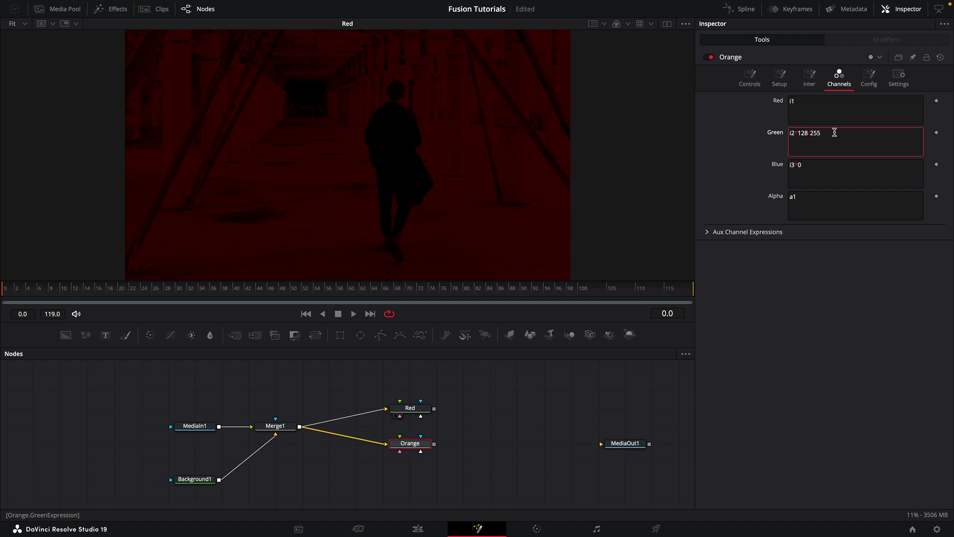
left_click(380, 157)
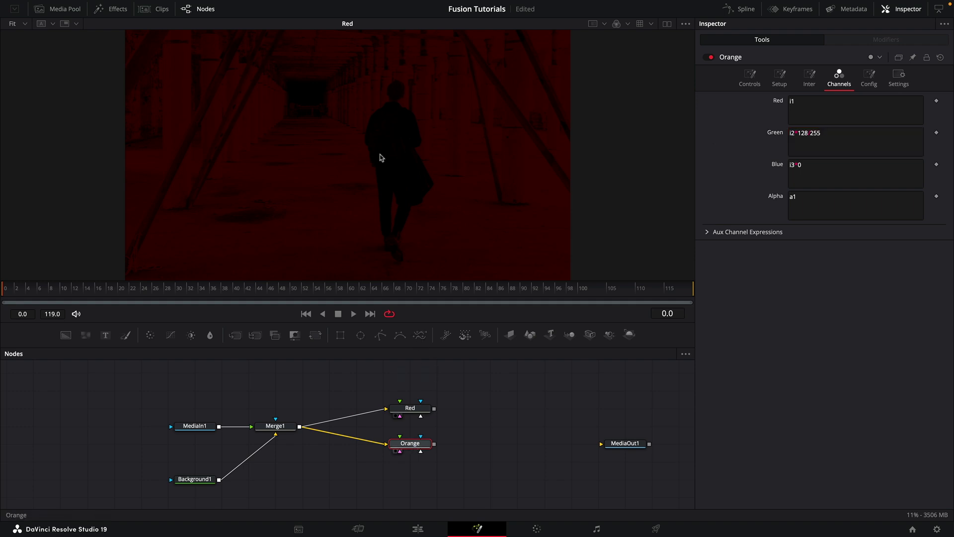
key("1")
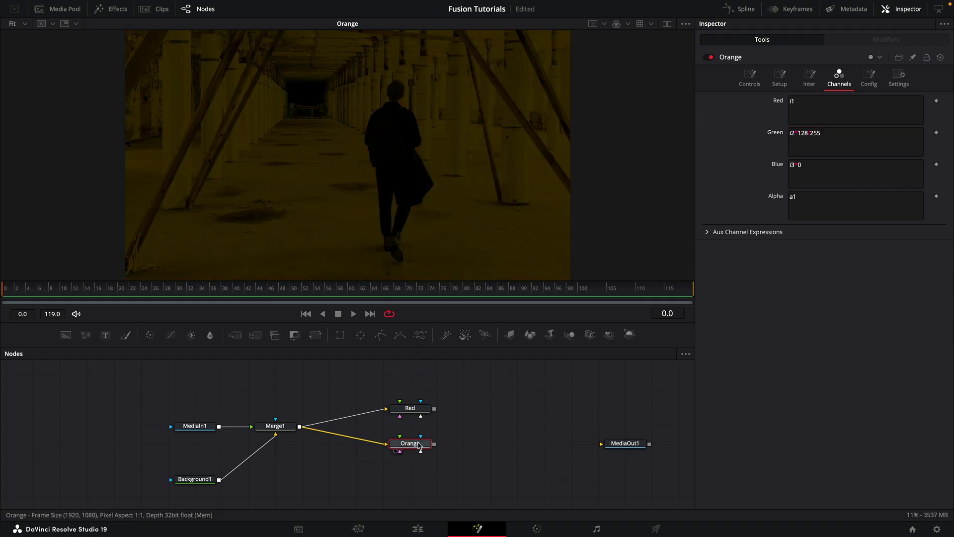
- Paste a copy of Orange named Yellow, fed from Merge1
key("ctrl+c")
key("ctrl+v")
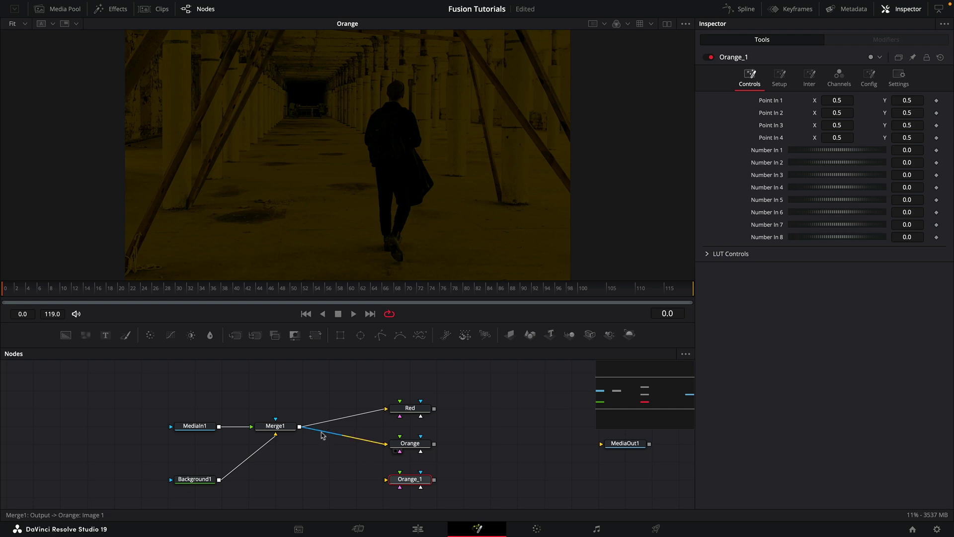
left_click_drag(299, 426, 410, 483)
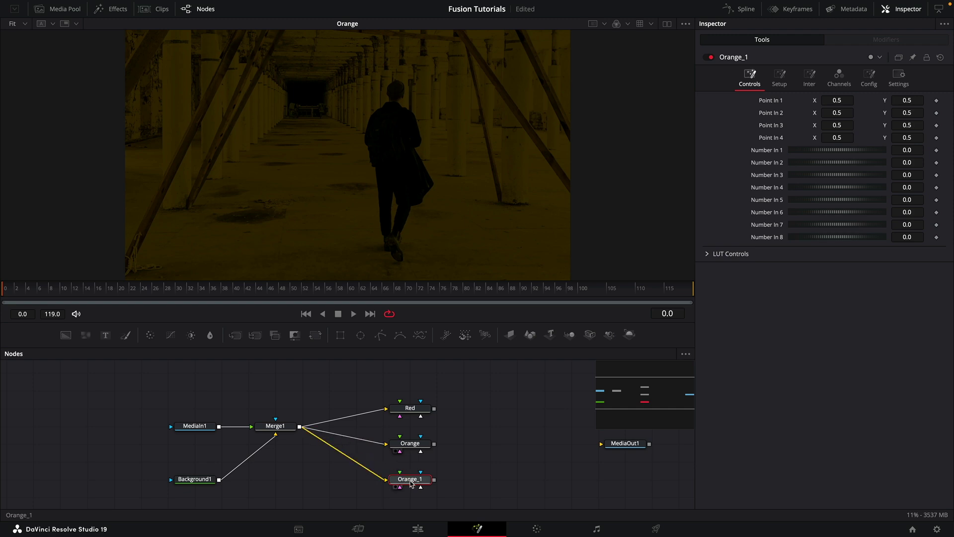
key("F2")
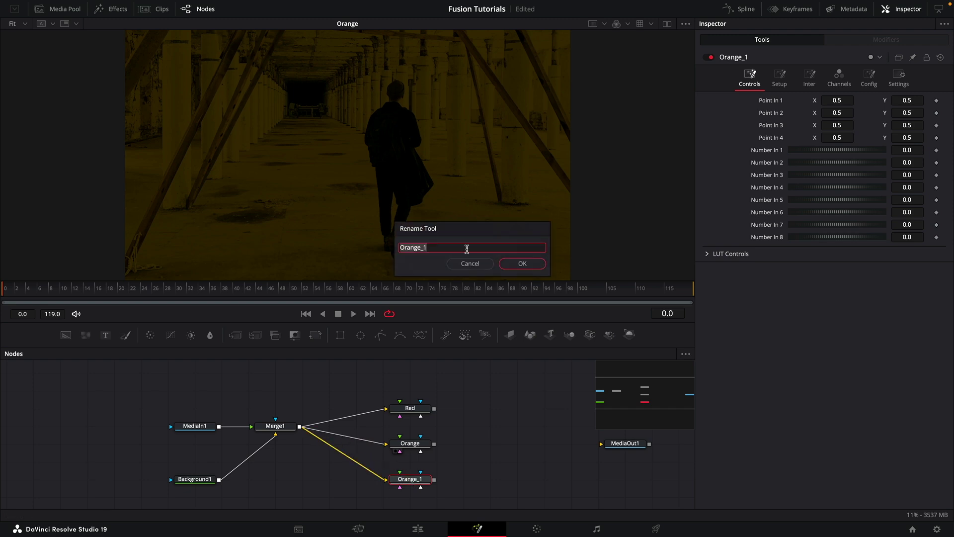
type("Yellow")
key("Return")
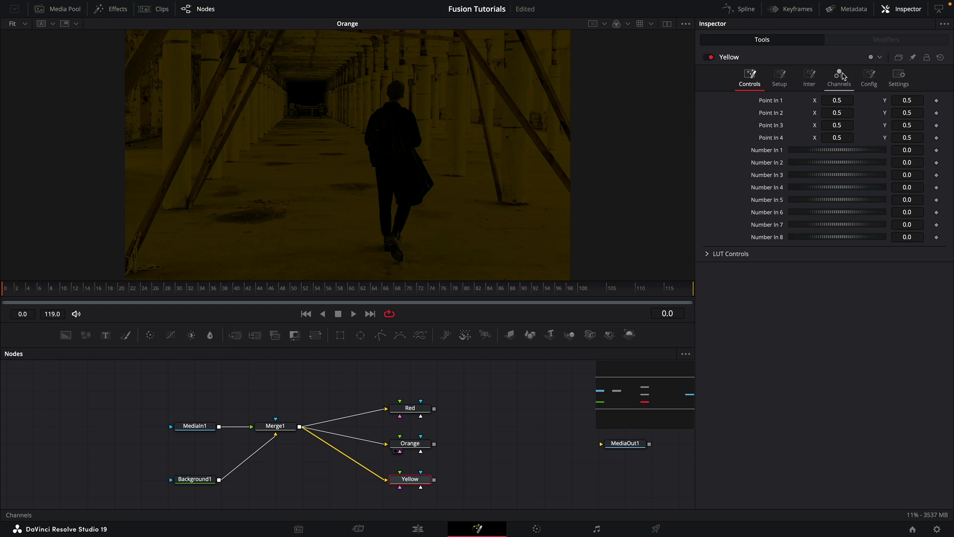
- Change Yellow's Green expression to full i2, view it, and select the three nodes
left_click(838, 77)
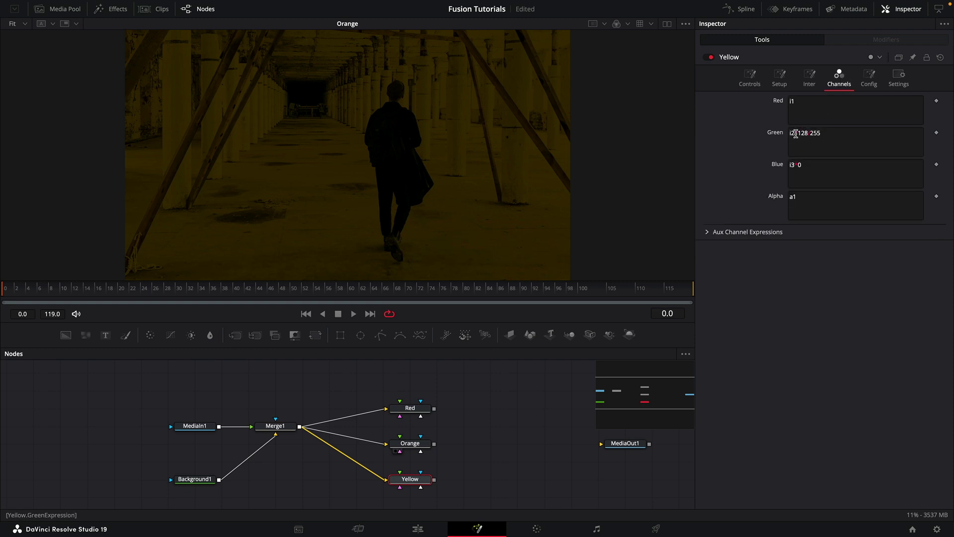
left_click_drag(799, 133, 828, 132)
key("BackSpace")
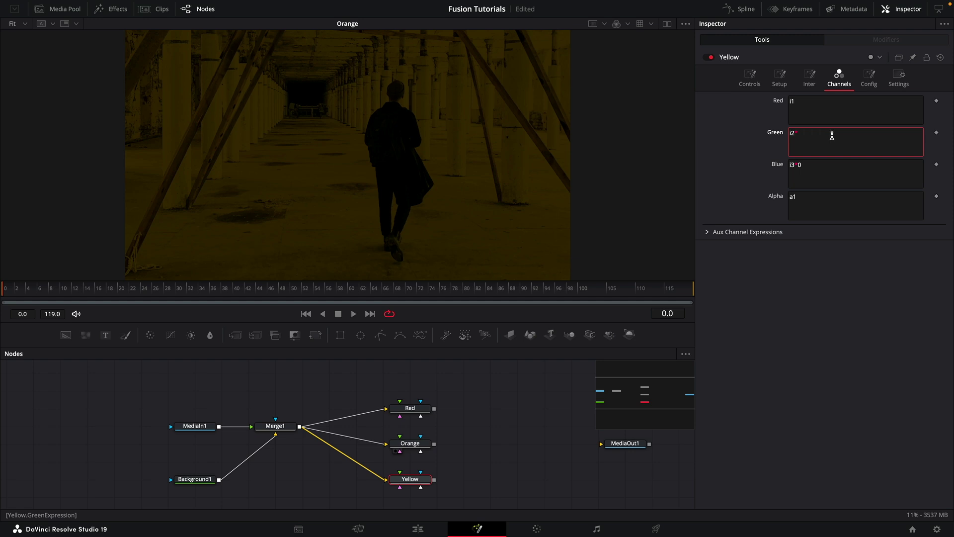
left_click(410, 480)
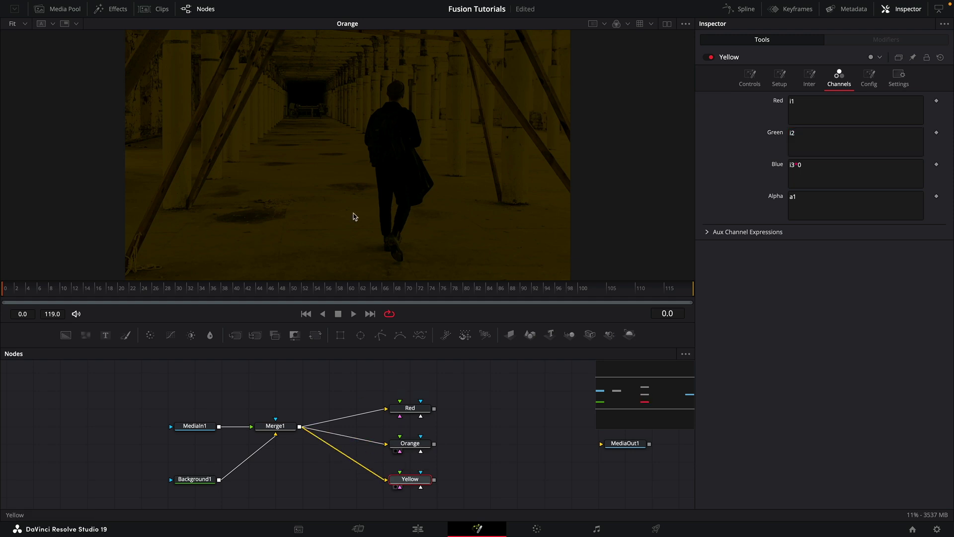
key("1")
mouse_move(395, 380)
left_mouse_down()
mouse_move(418, 488)
mouse_move(421, 452)
left_mouse_up()
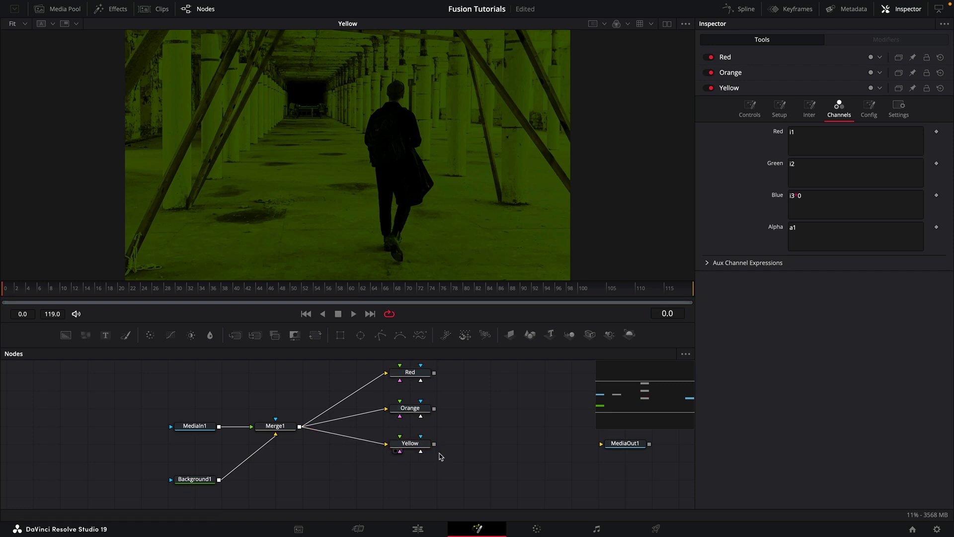
- Duplicate Yellow as Green with channels i1*0, i2, i3*0, and view it
left_click(418, 453)
key("ctrl+v")
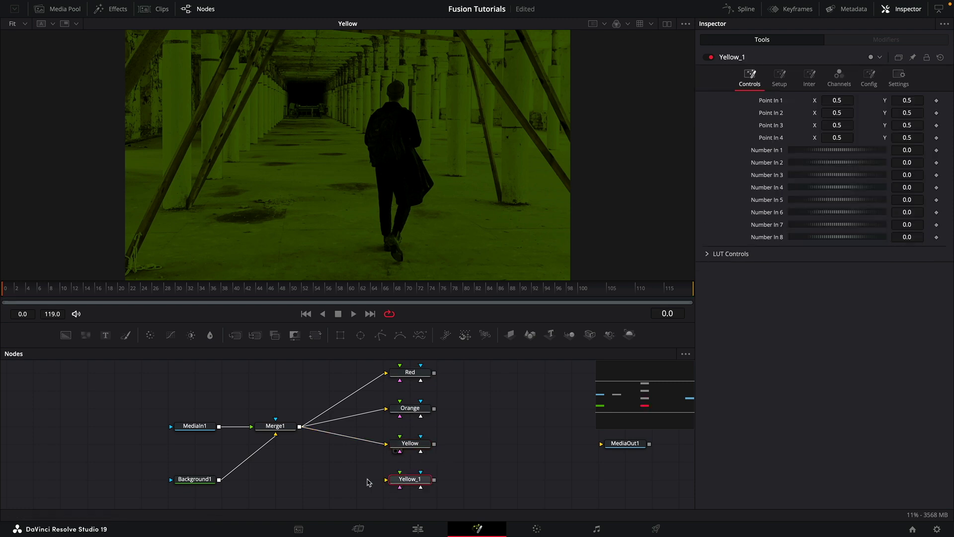
key("F2")
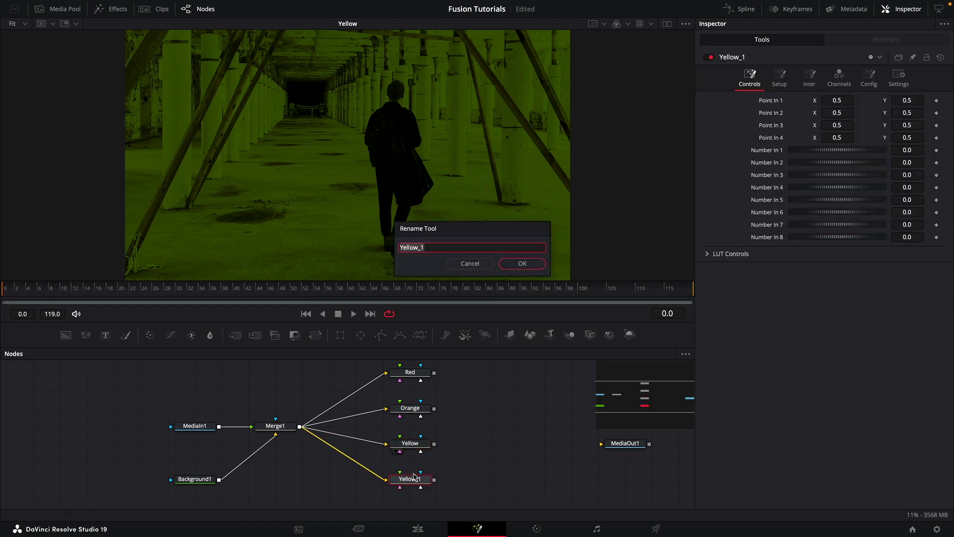
type("Green")
key("Return")
left_click(838, 76)
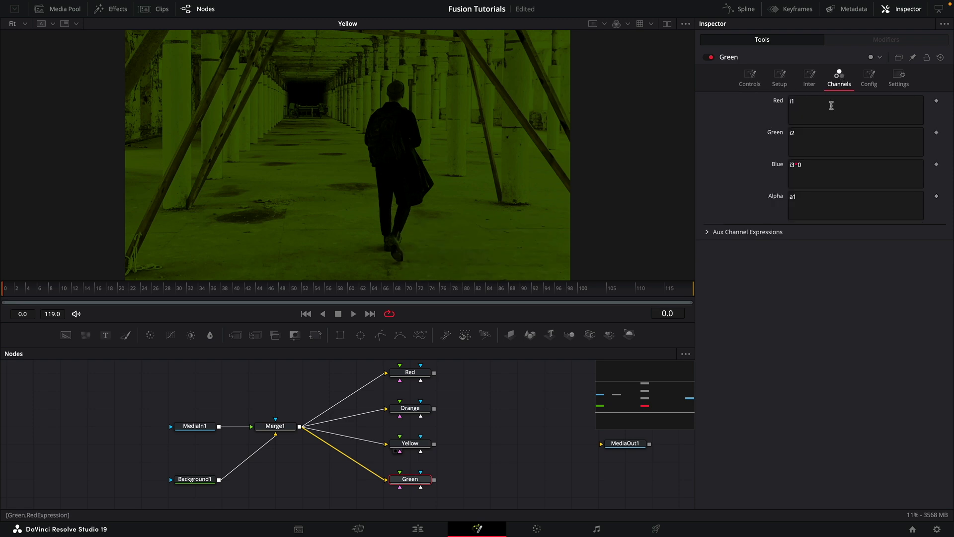
left_click(825, 103)
type("*0")
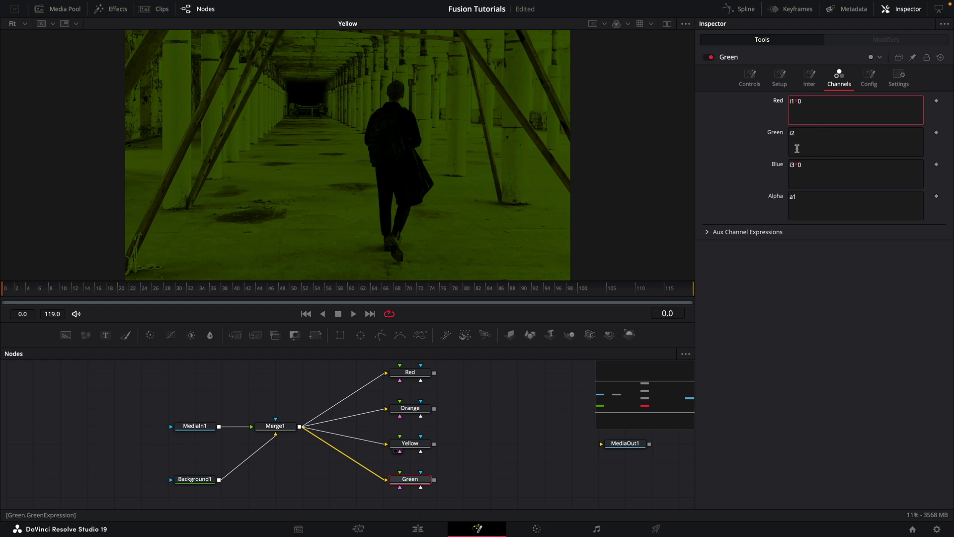
left_click(400, 486)
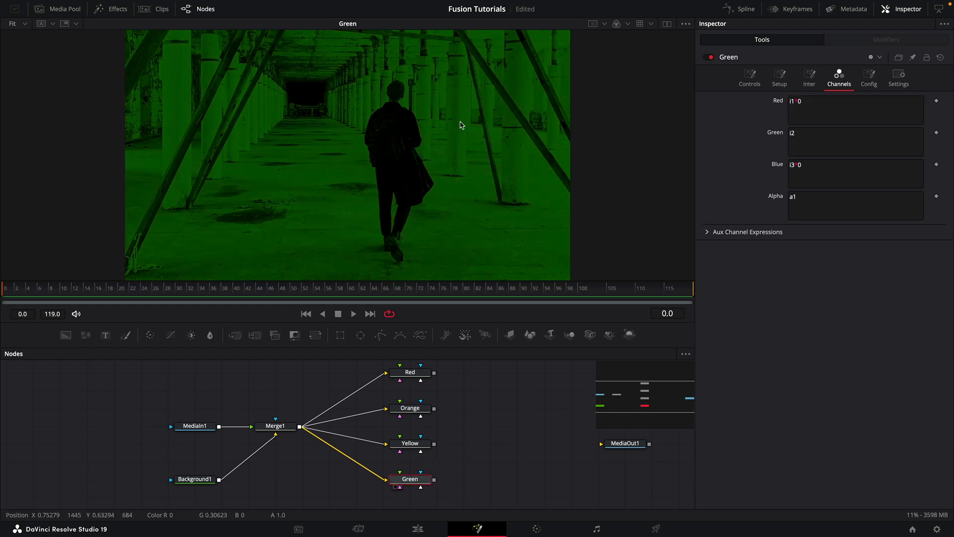
left_click_drag(470, 472, 477, 424)
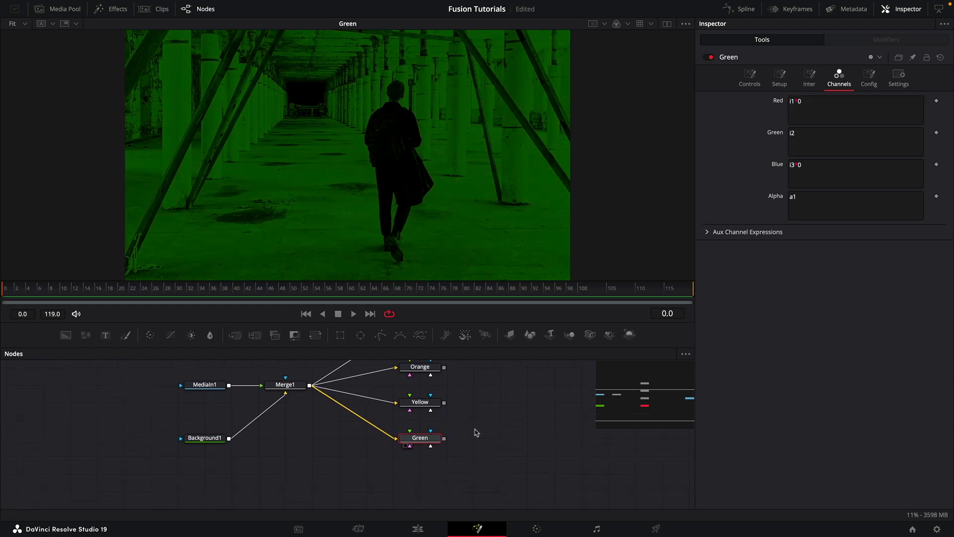
- Paste a Green copy named Blue, fed from Merge1, with channels i1*0, i2*0, i3
key("ctrl+c")
key("ctrl+v")
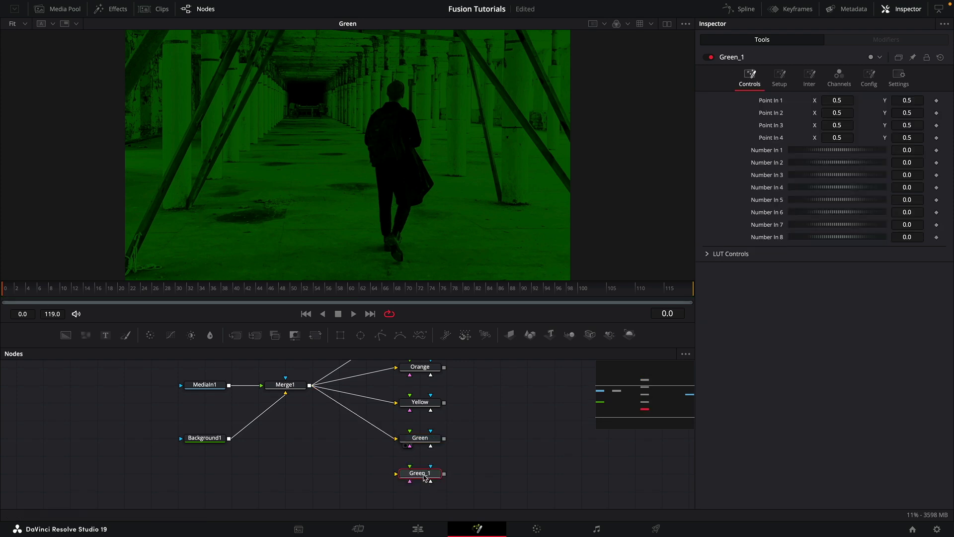
left_click_drag(426, 469, 426, 478)
key("F2")
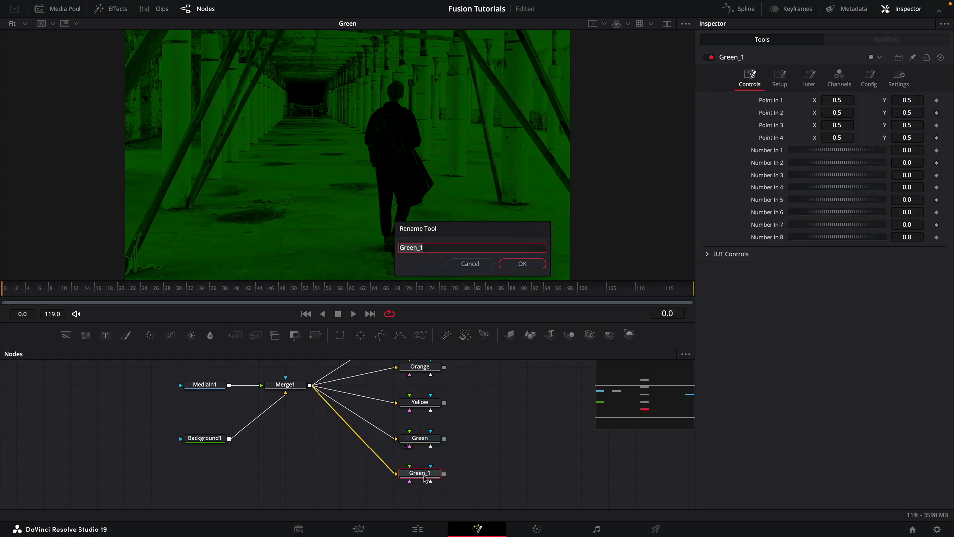
type("Blue")
key("Return")
left_click(839, 77)
left_click(824, 133)
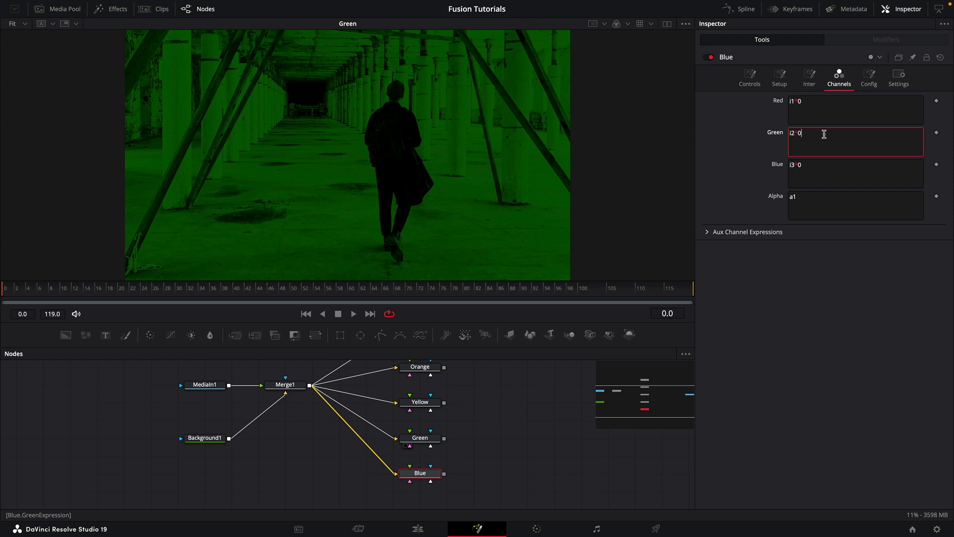
left_click(822, 164)
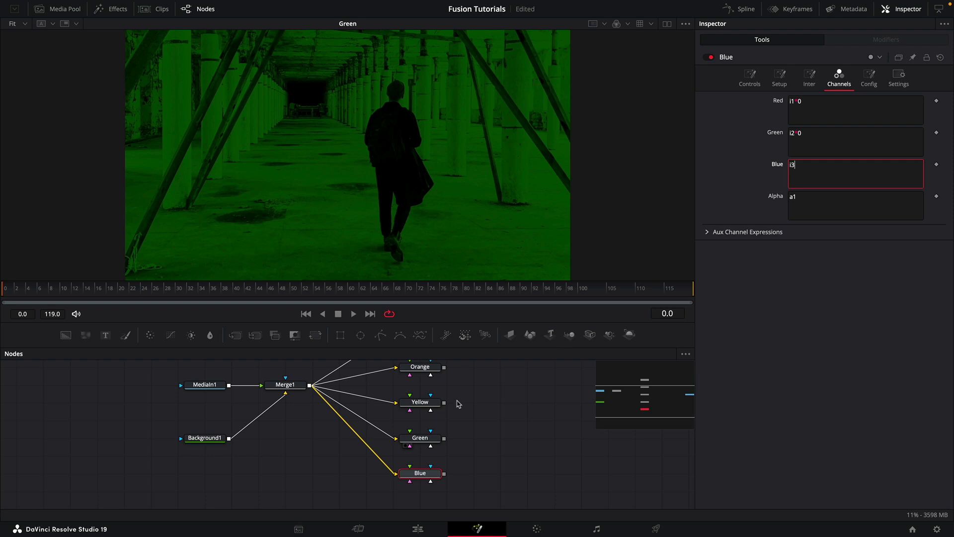
left_click(416, 472)
key("1")
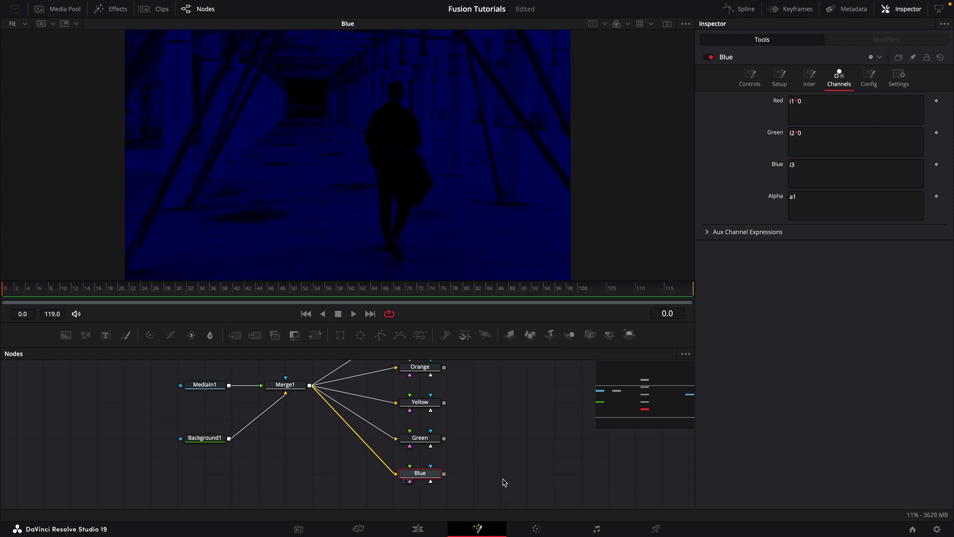
scroll(485, 413, "down", 2)
scroll(468, 369, "down", 3)
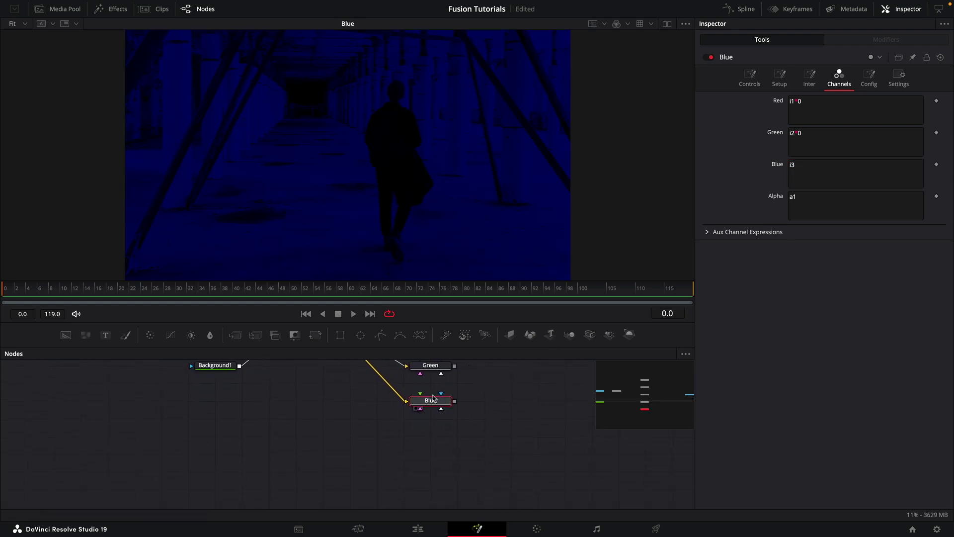
- Duplicate Blue as Indigo with channels i1*75/255, i2*0, i3*130/255
key("ctrl+c")
key("ctrl+v")
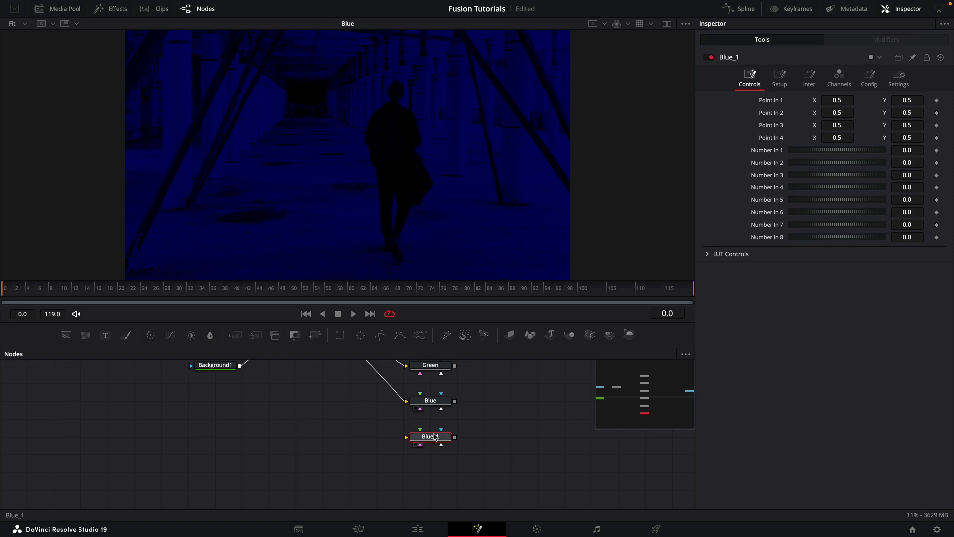
key("F2")
type("Ind")
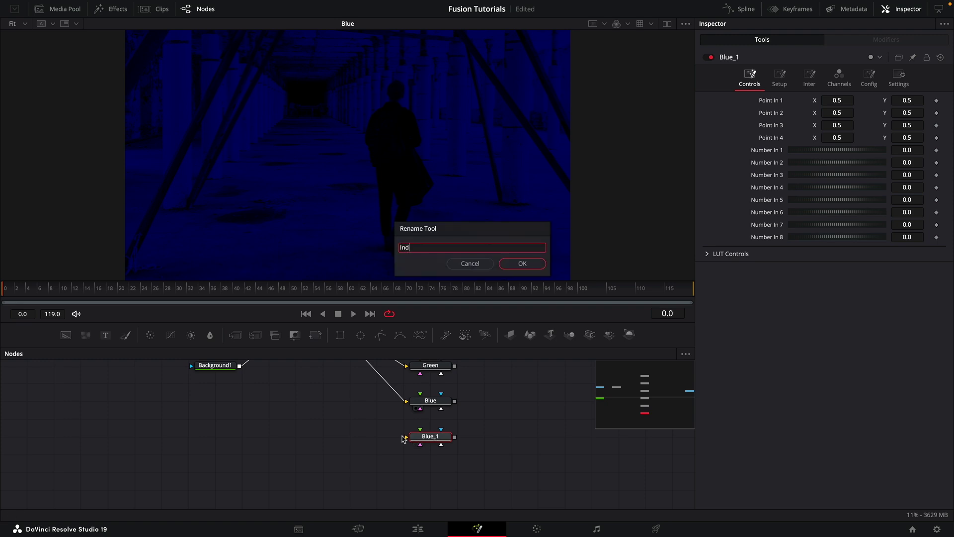
type("igo")
key("Return")
left_click(305, 406)
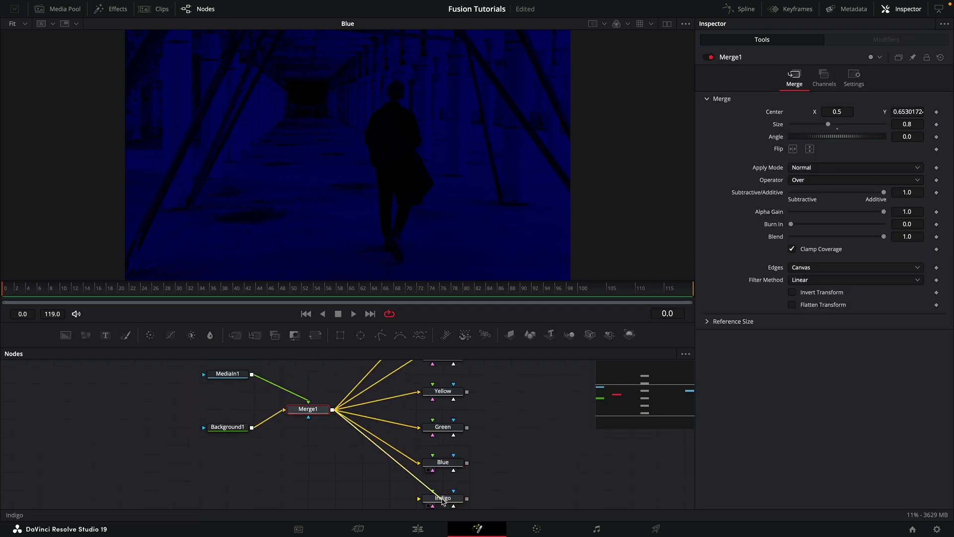
left_click(442, 498)
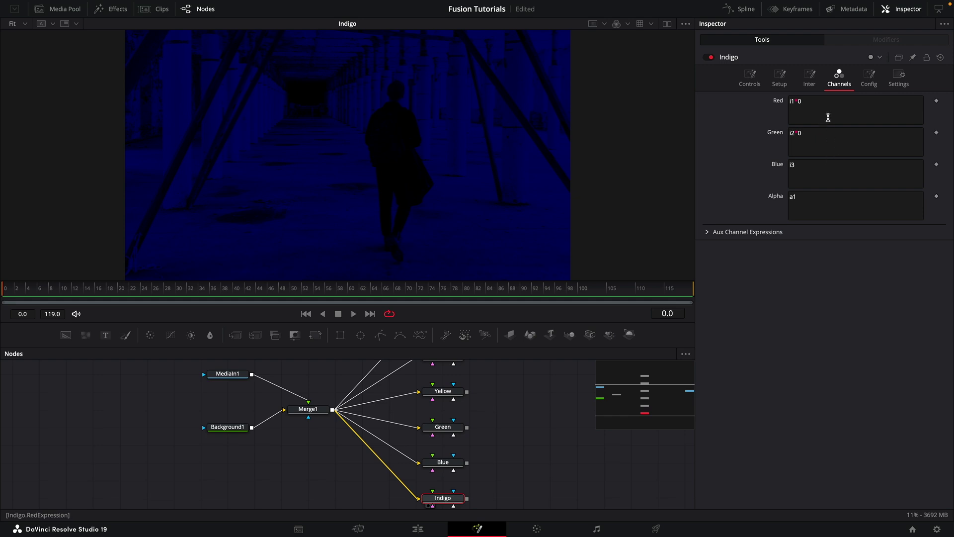
left_click(821, 102)
key("BackSpace")
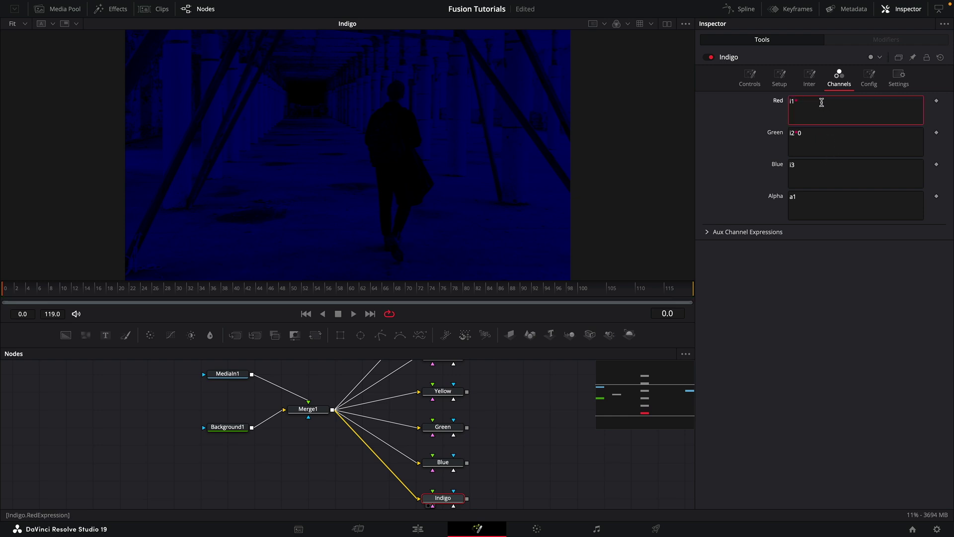
type("75/")
type("255")
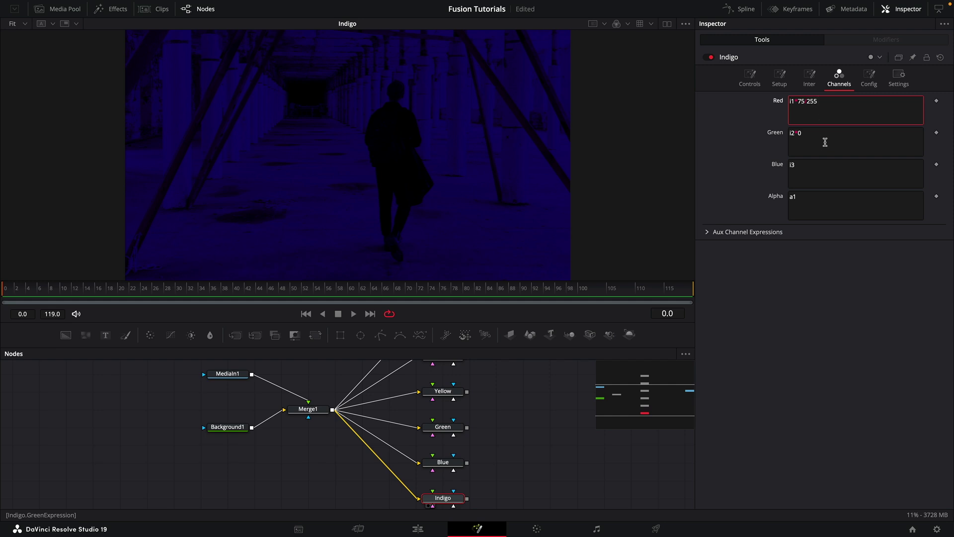
left_click(813, 167)
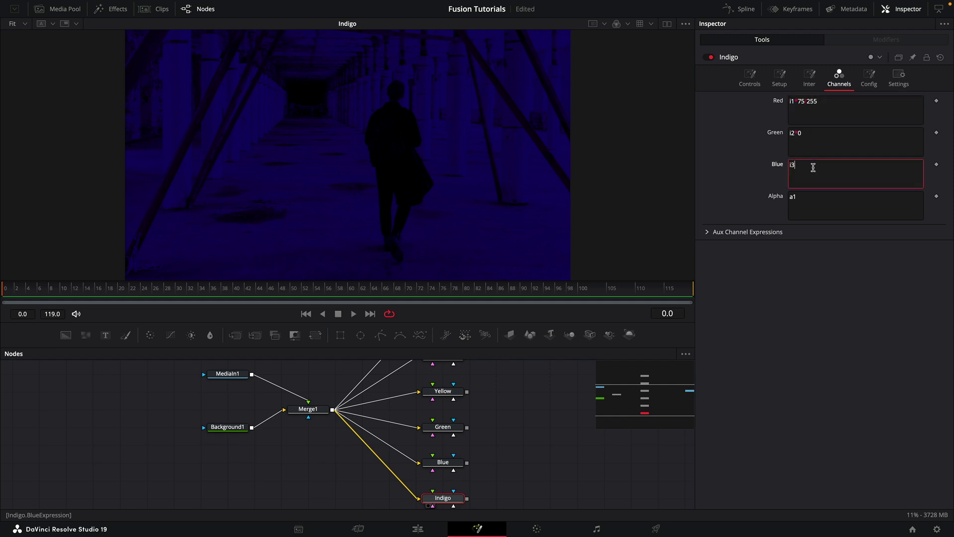
type("*")
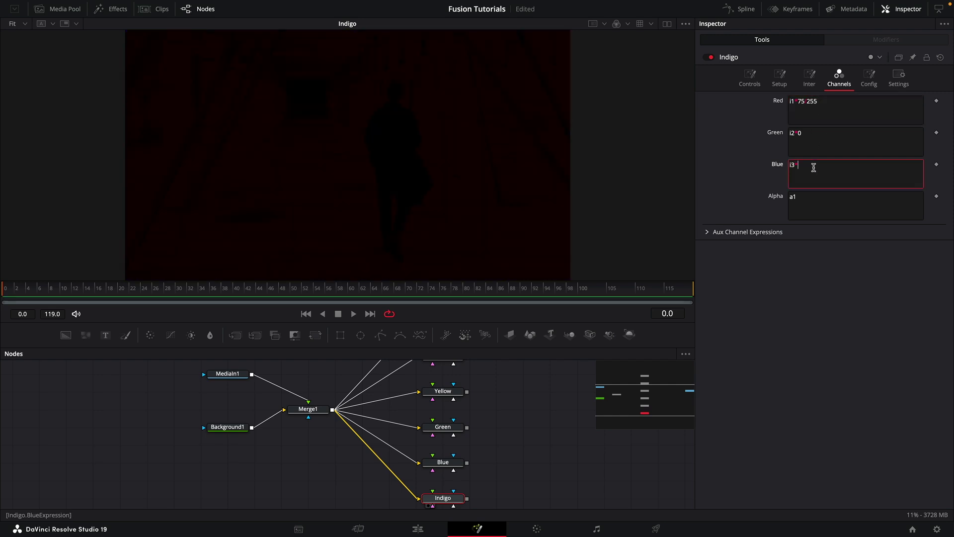
type("130")
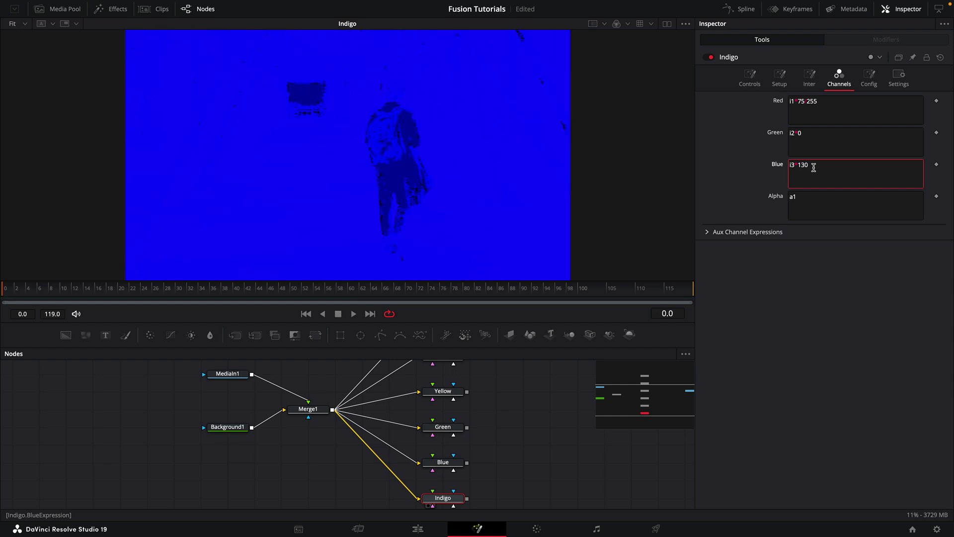
type("/255")
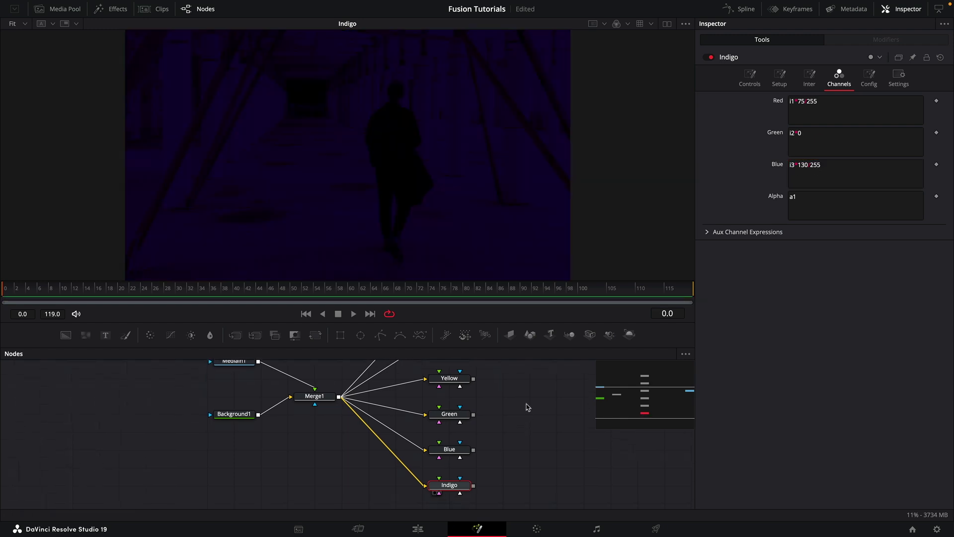
left_click_drag(492, 437, 488, 364)
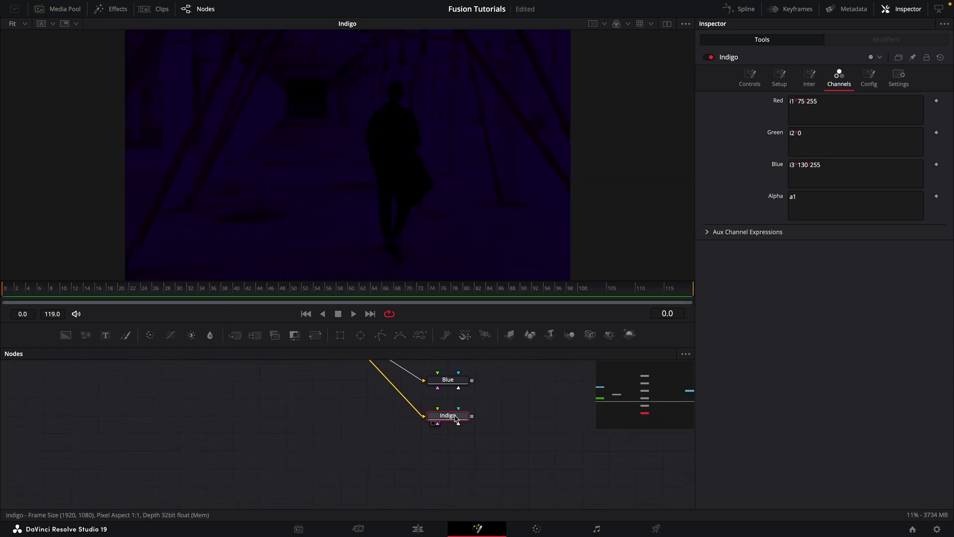
- Paste an Indigo copy named Violet, fed from Merge1, scaling channels by 238, 130, 238/255
key("ctrl+c")
key("ctrl+v")
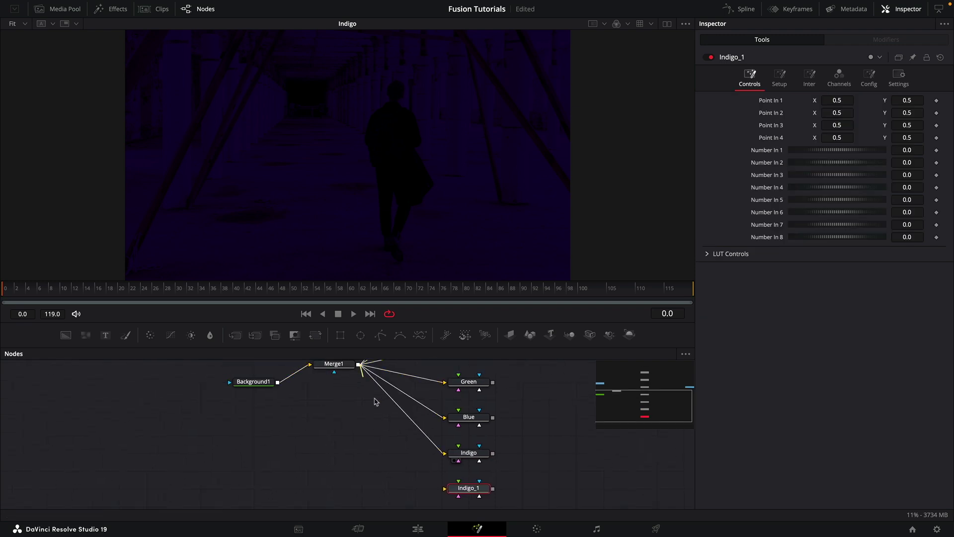
left_click_drag(460, 486, 461, 488)
key("F2")
type("Vi")
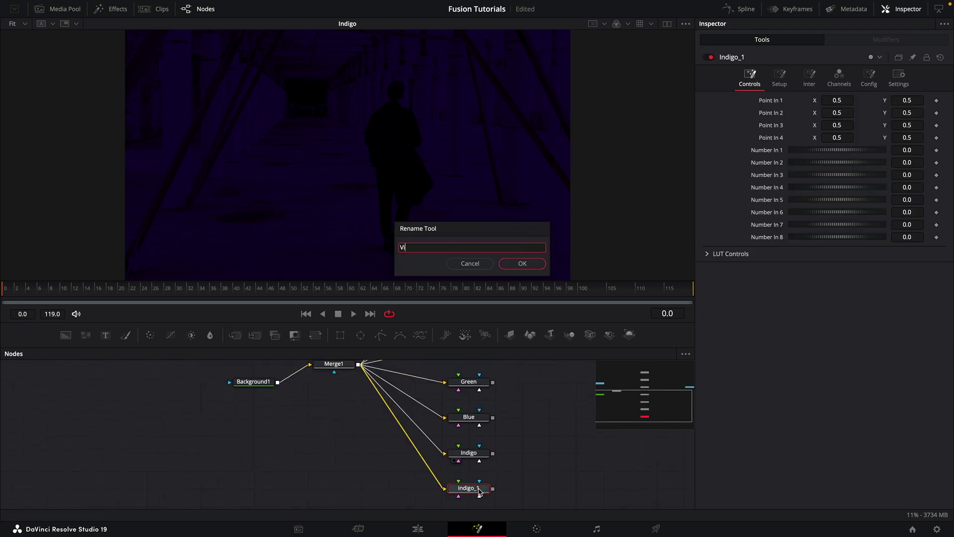
type("olet")
key("Return")
left_click(839, 78)
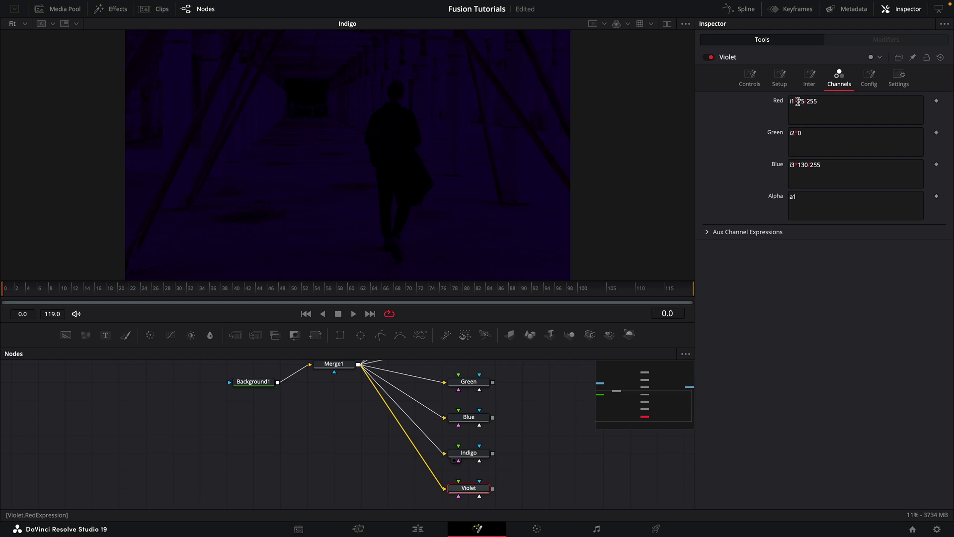
left_click_drag(798, 102, 833, 103)
type("238")
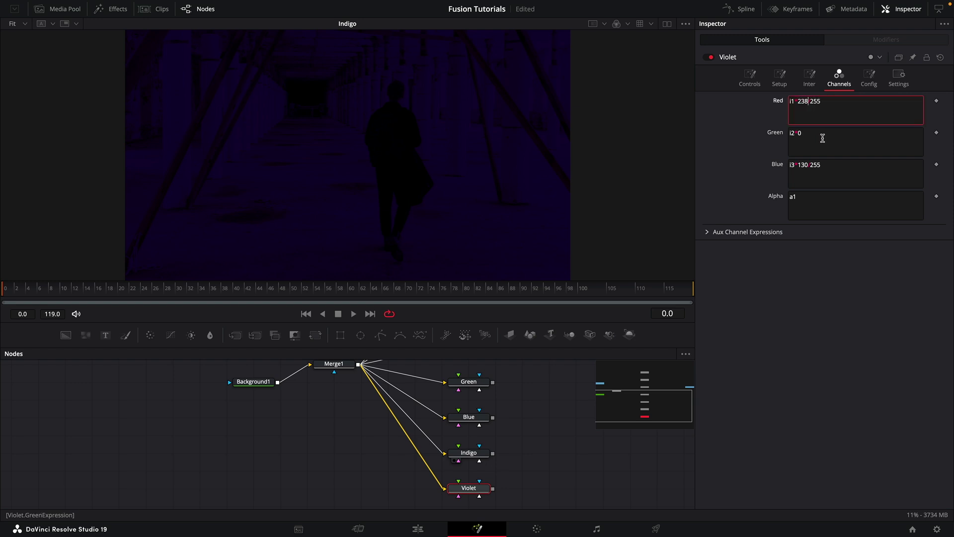
left_click(823, 132)
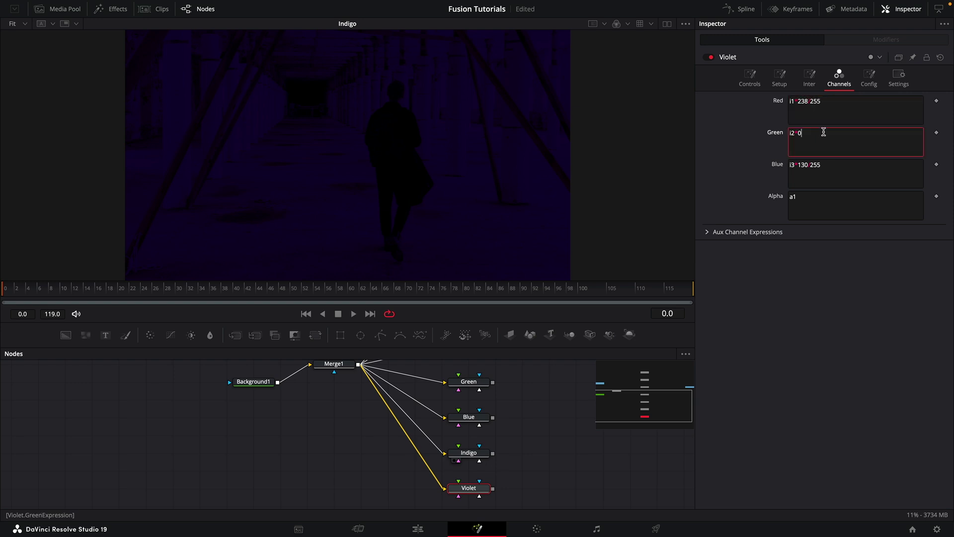
type("130/255")
double_click(802, 165)
type("238")
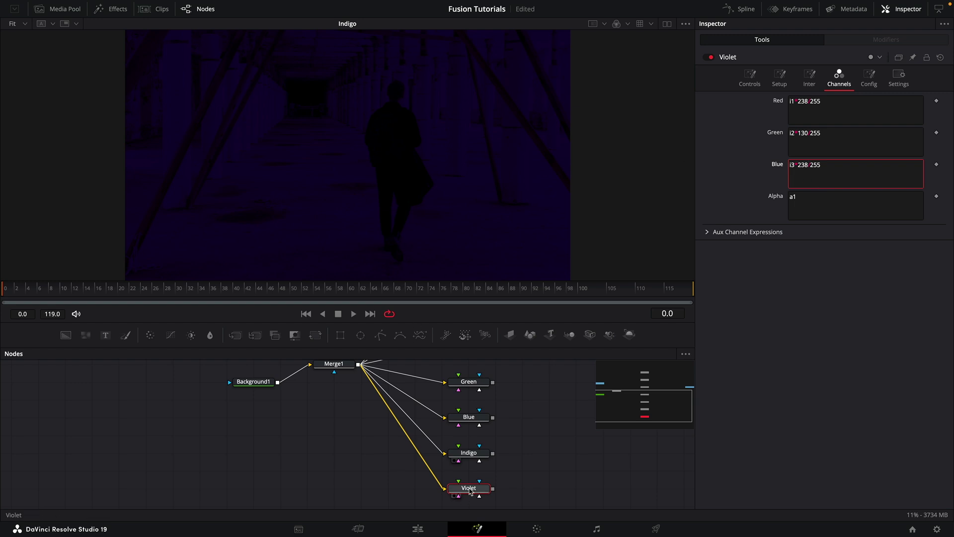
- View the Violet node, enlarge the node graph, and add a Custom Tool node
left_click(455, 496)
scroll(514, 420, "up", 2)
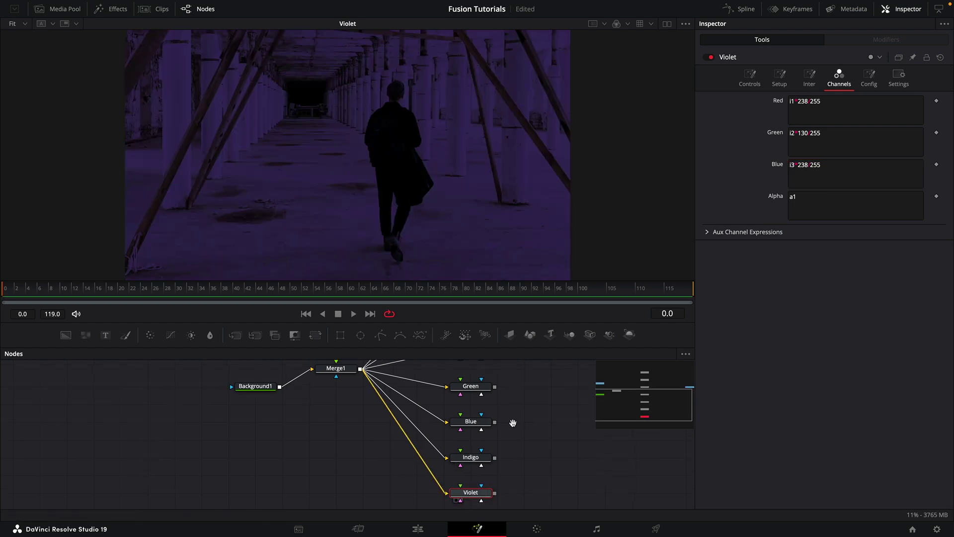
left_click_drag(490, 345, 491, 260)
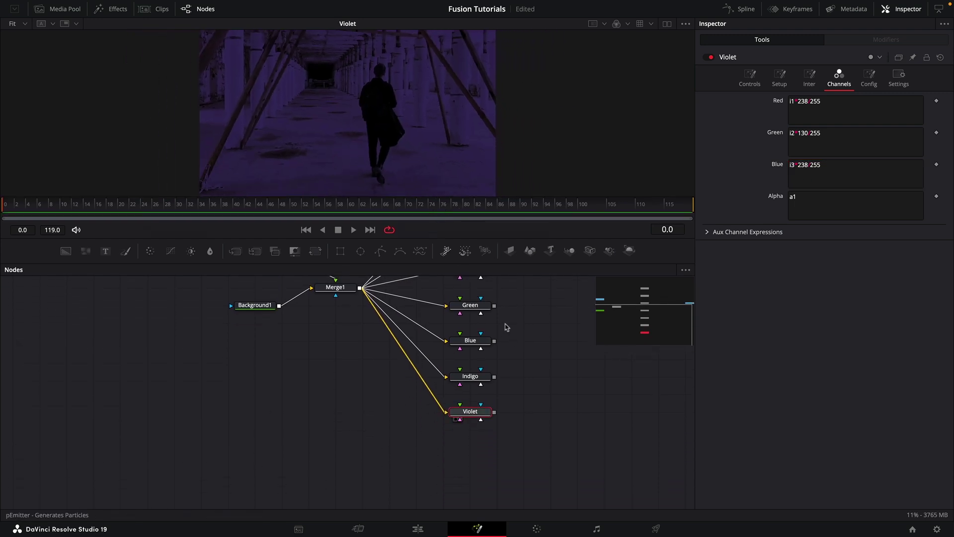
scroll(492, 360, "up", 2)
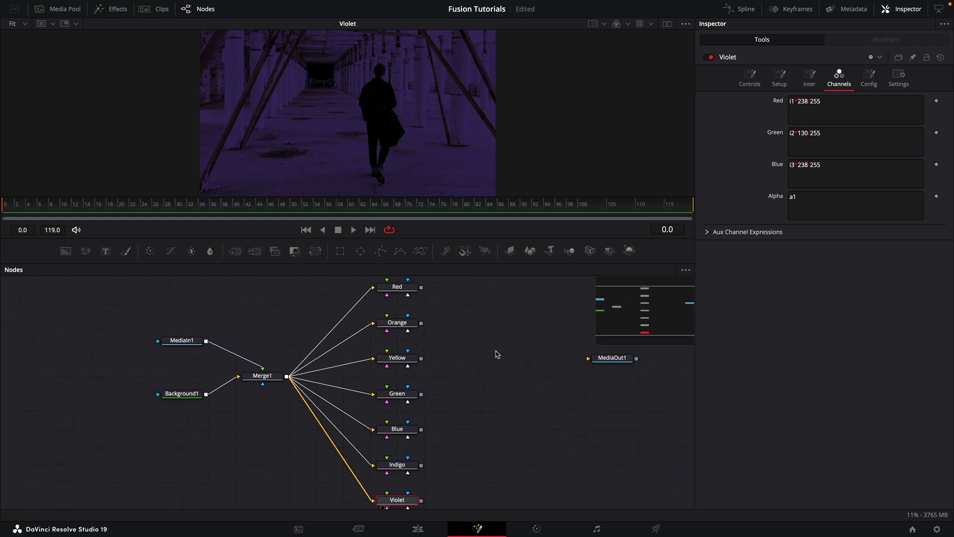
key("shift+space")
type("cu")
key("Down")
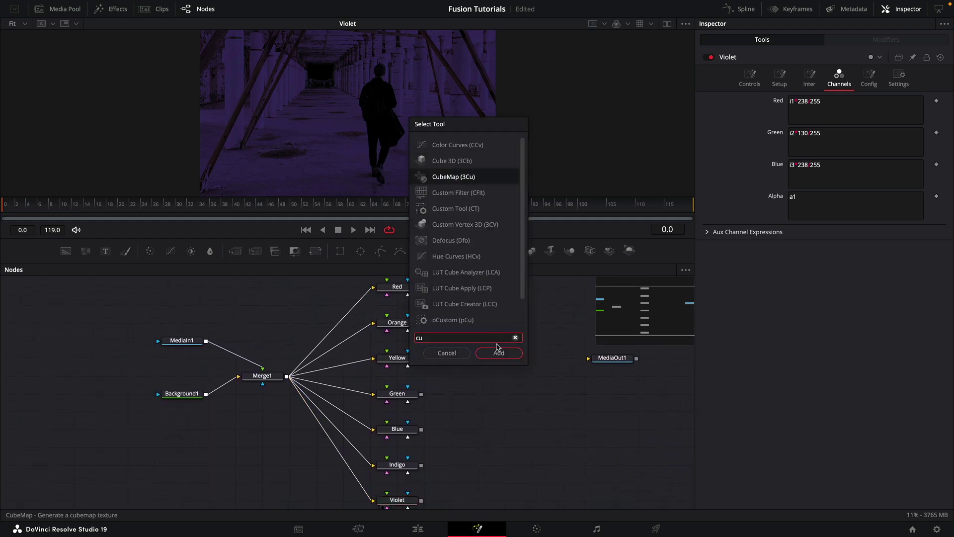
key("Down")
key("Down")
key("Return")
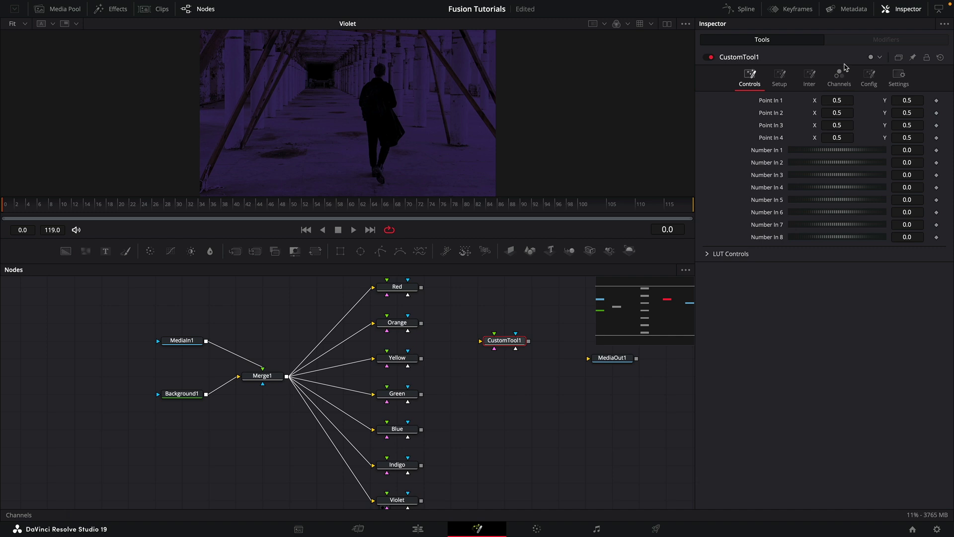
- Enter c1+c2+c3 as CustomTool1's Red, Green and Blue channel expressions
left_click(838, 75)
left_click(822, 103)
type("c1-c2-c3")
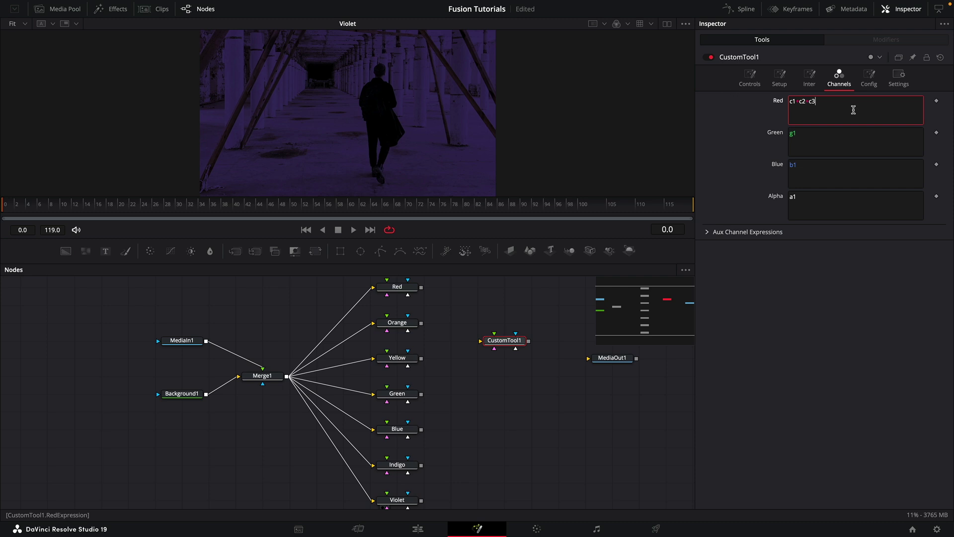
key("Return")
left_click(825, 136)
type("c1+c2+c3")
key("Tab")
type("c1+c2+c3")
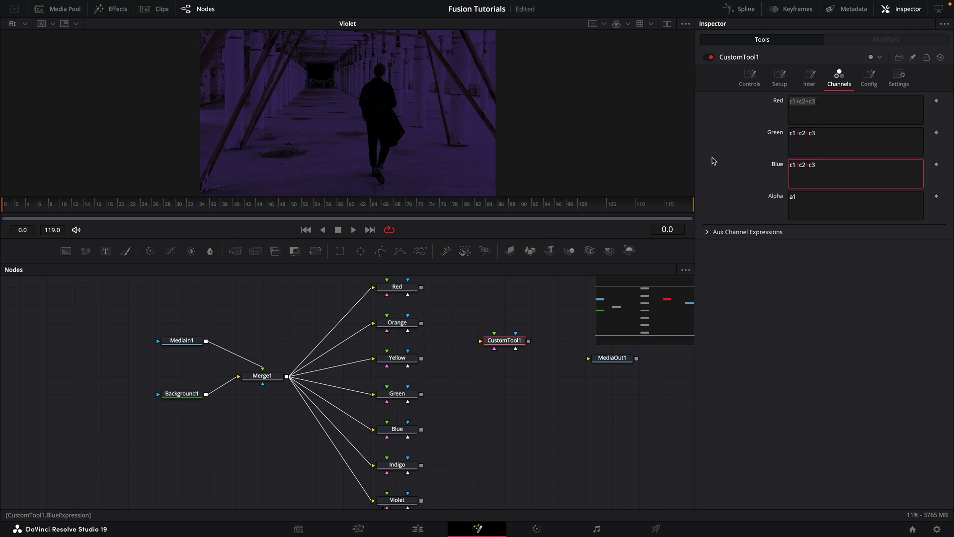
- Wire Red, Orange and Yellow into CustomTool1's three inputs
left_click_drag(506, 337, 507, 284)
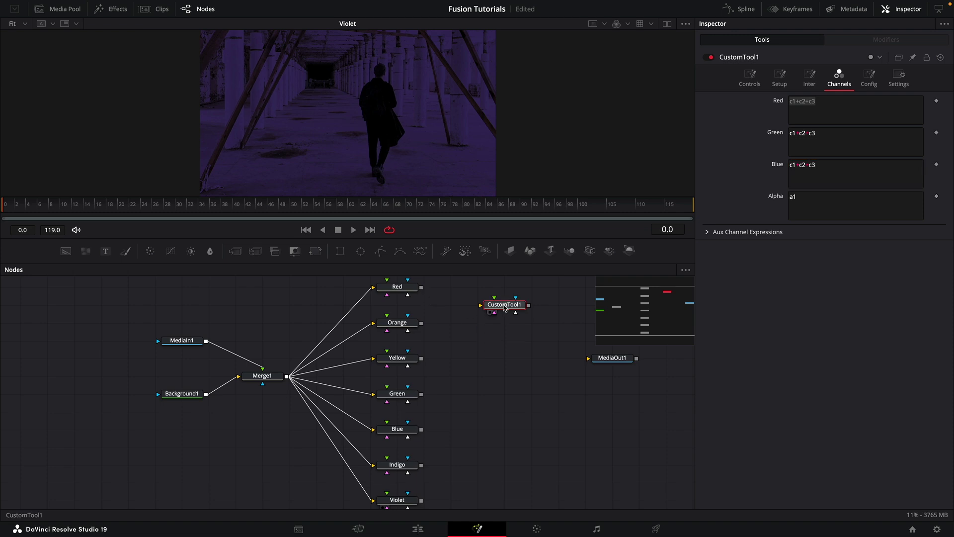
left_click_drag(421, 288, 491, 291)
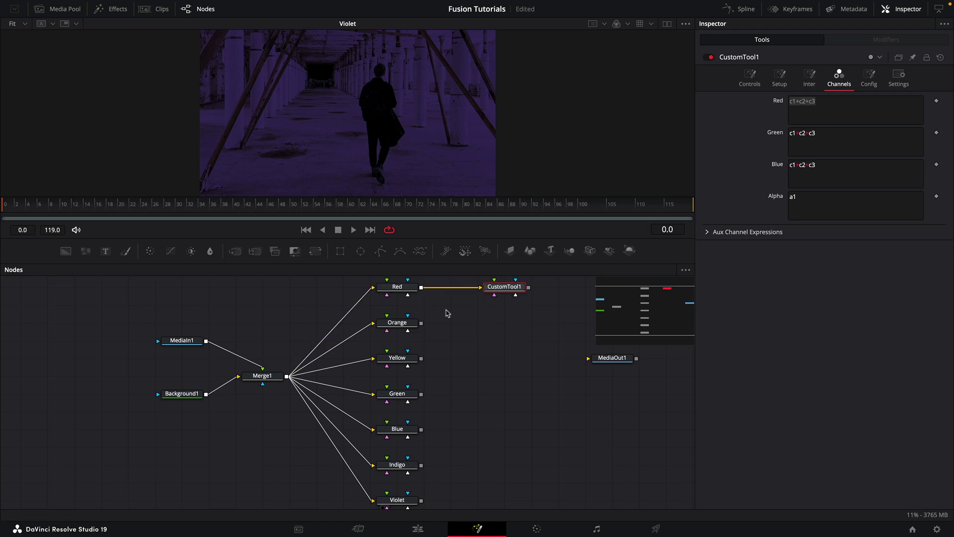
left_click_drag(421, 325, 494, 295)
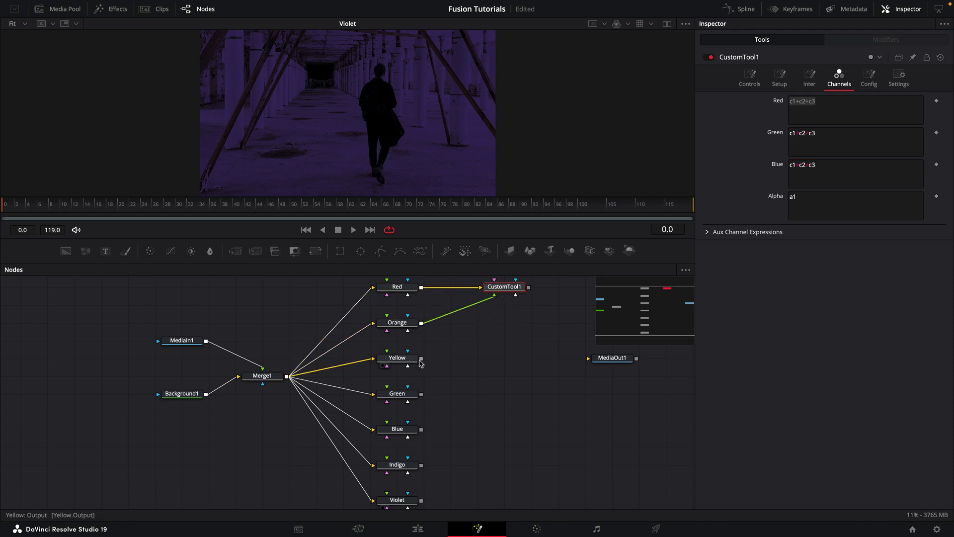
left_click_drag(421, 358, 514, 292)
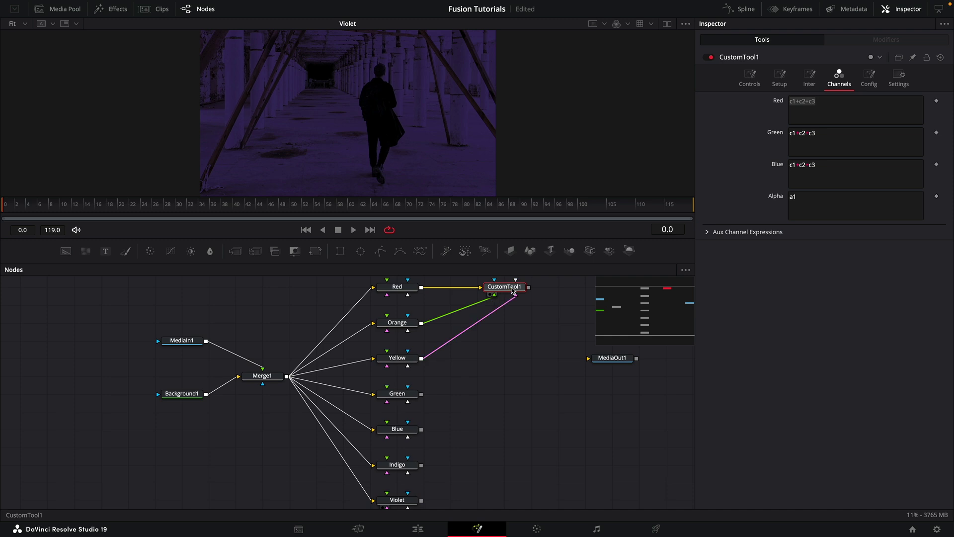
- Duplicate CustomTool1 as CustomTool1_1, fed by CustomTool1, Green and Blue
key("ctrl+c")
key("ctrl+v")
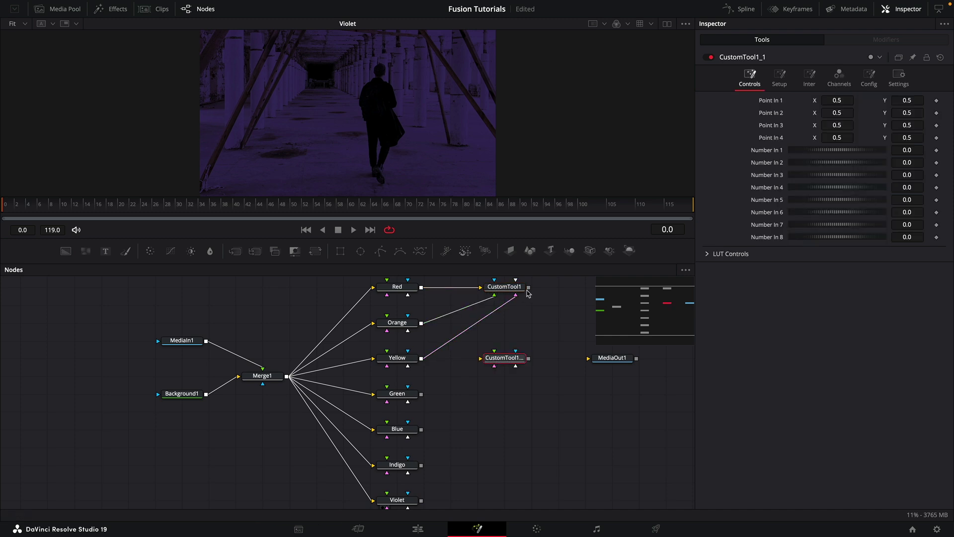
left_click_drag(528, 287, 505, 361)
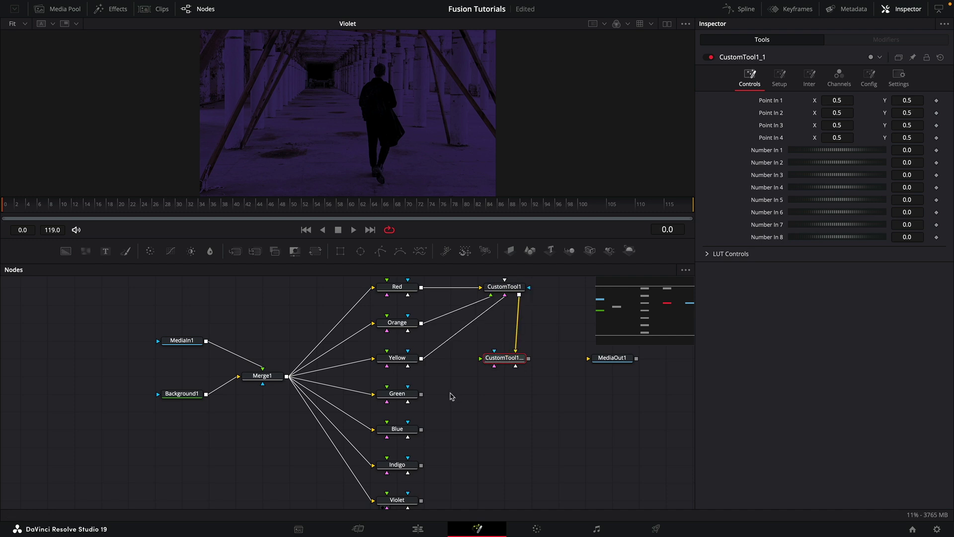
left_click_drag(421, 394, 507, 359)
left_click_drag(422, 428, 508, 359)
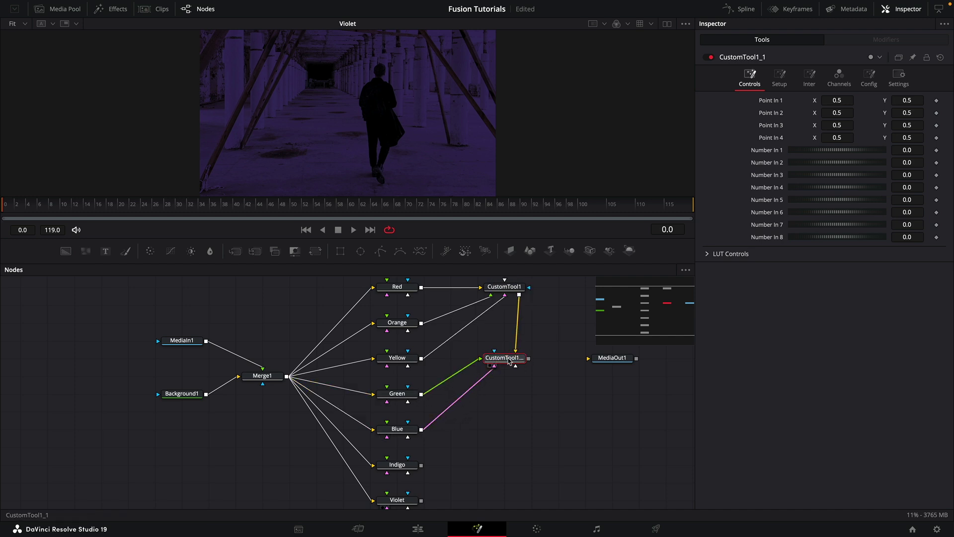
- Add CustomTool1_1_1 fed by CustomTool1_1, Indigo and Violet, and view it
key("ctrl+v")
scroll(507, 383, "down", 1)
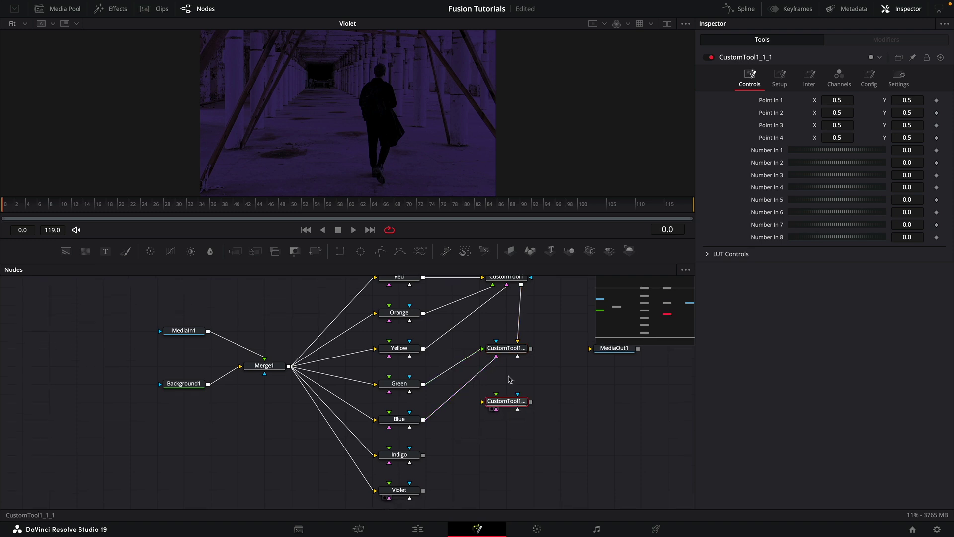
left_click_drag(530, 348, 516, 394)
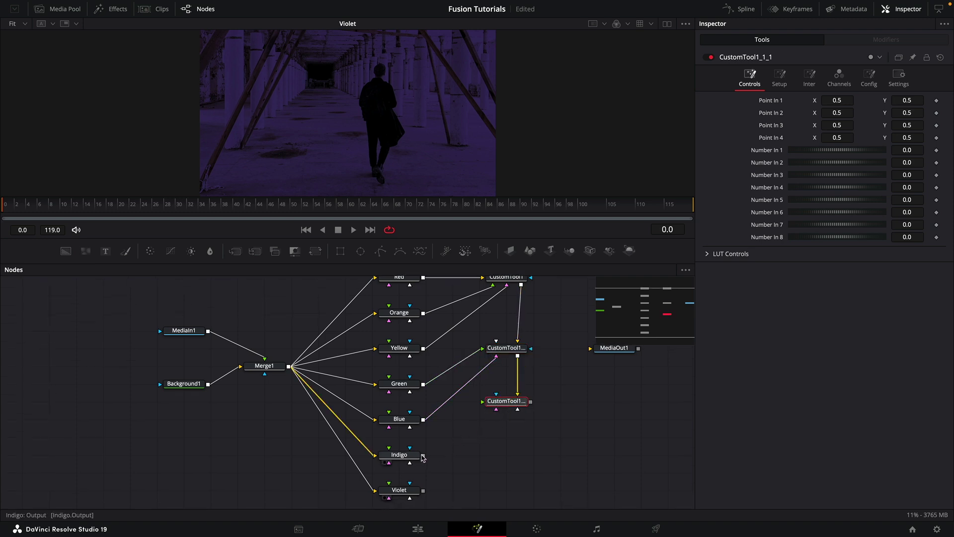
mouse_move(424, 455)
left_mouse_down()
mouse_move(440, 478)
mouse_move(514, 406)
left_mouse_up()
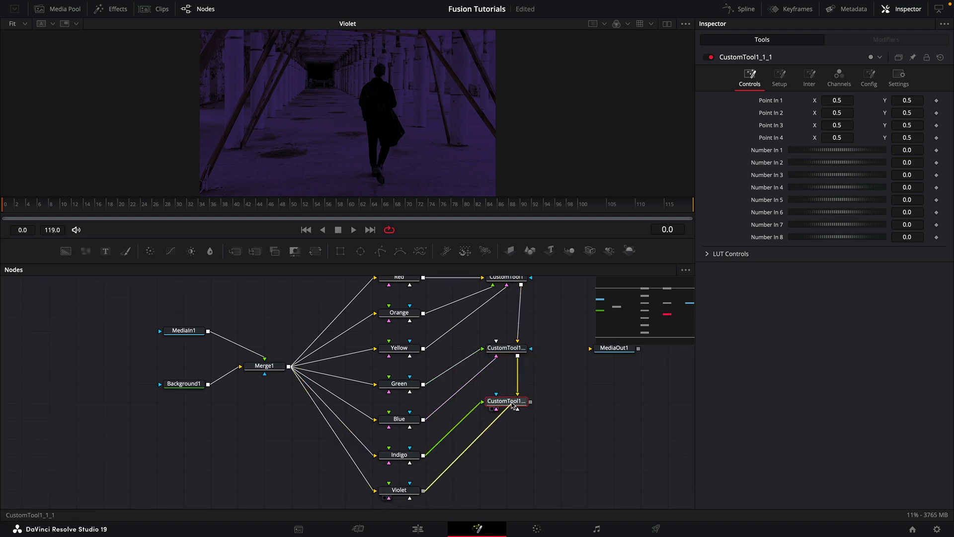
scroll(571, 411, "up", 2)
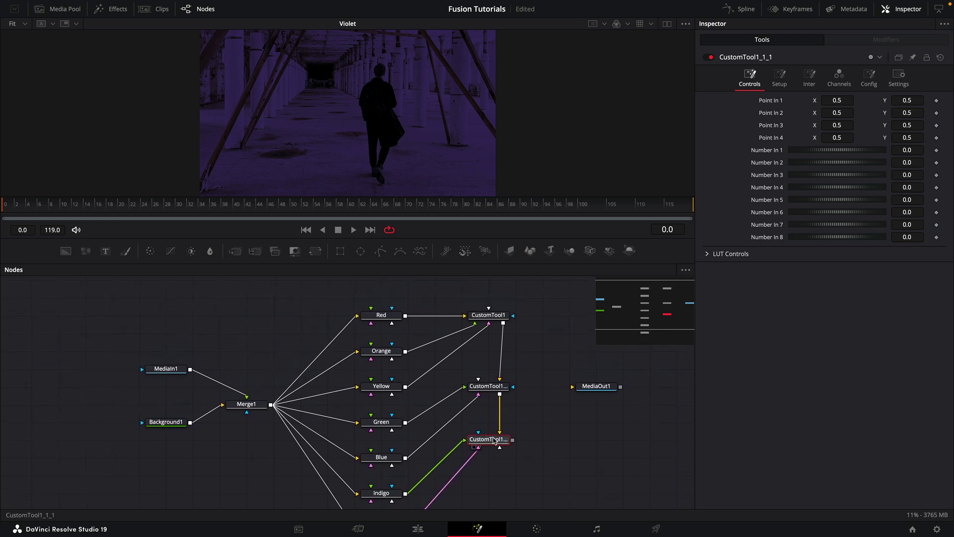
key("1")
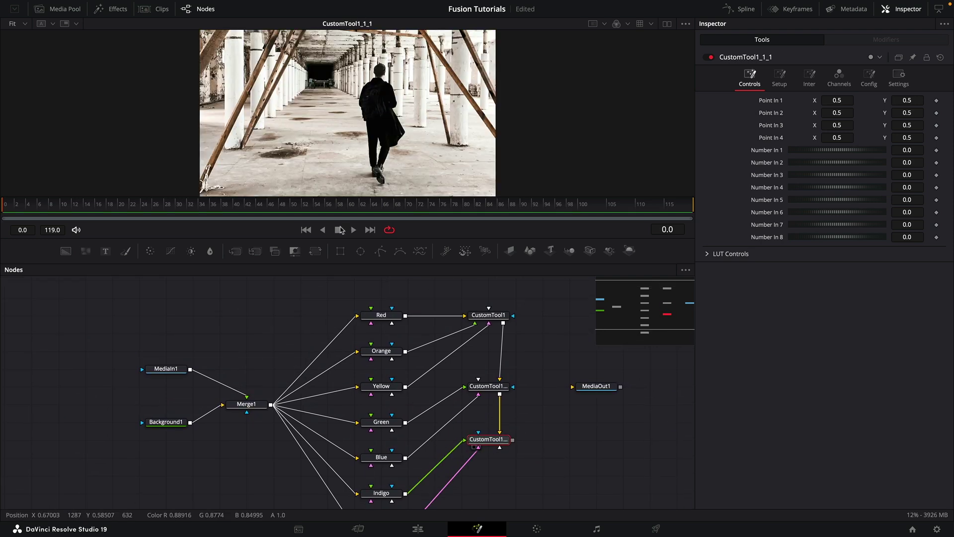
- View Merge1, stack Orange through Violet beneath Red, and shift MediaOut1 right
left_click_drag(253, 398, 341, 182)
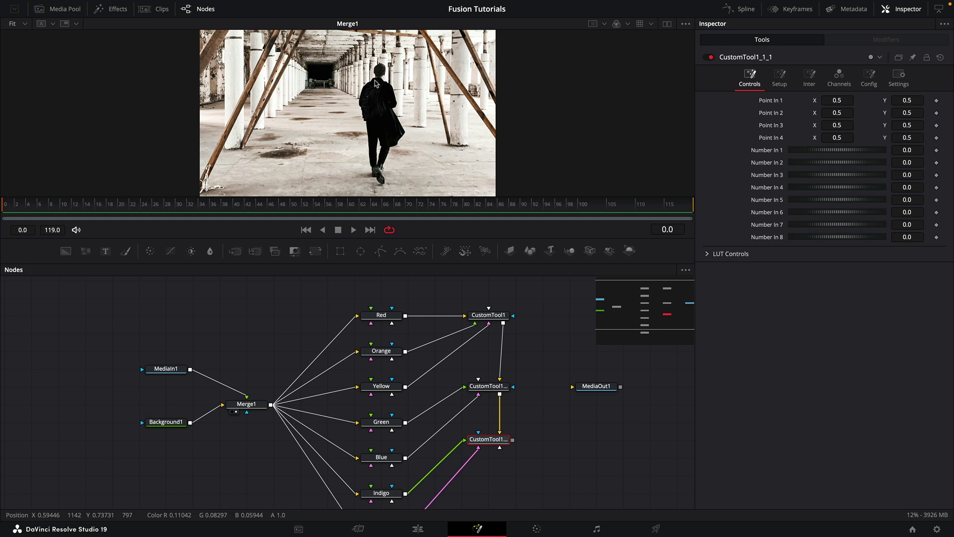
scroll(488, 453, "down", 2)
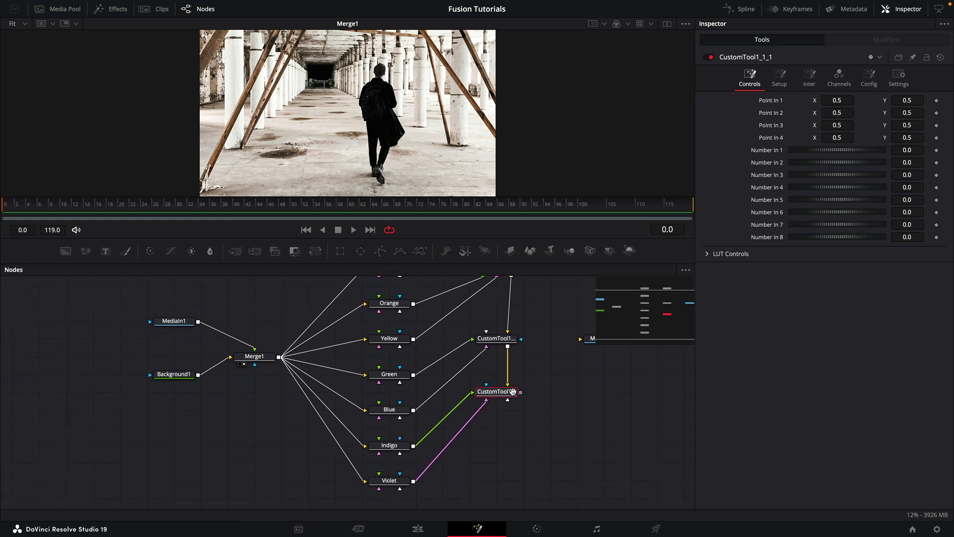
left_click_drag(395, 329, 395, 311)
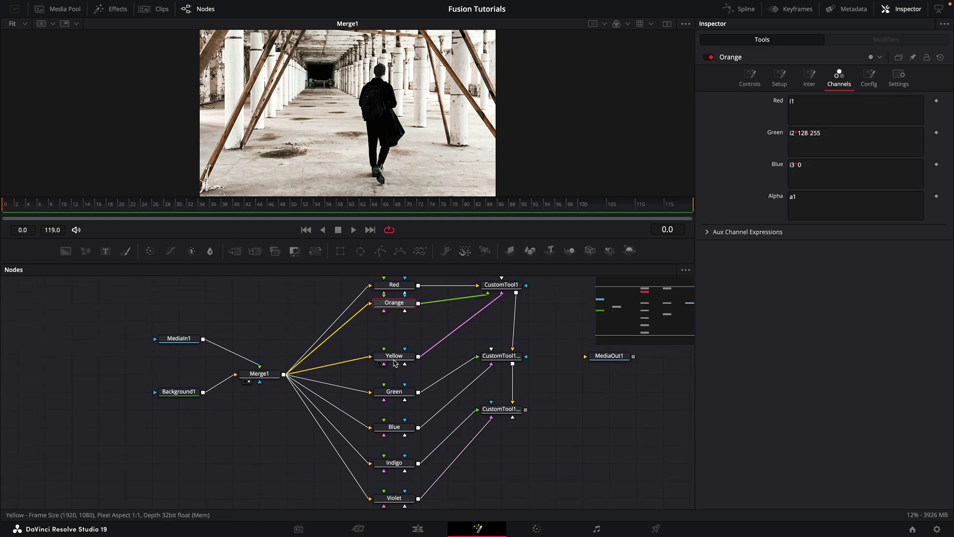
left_click_drag(395, 357, 395, 321)
left_click_drag(395, 392, 396, 338)
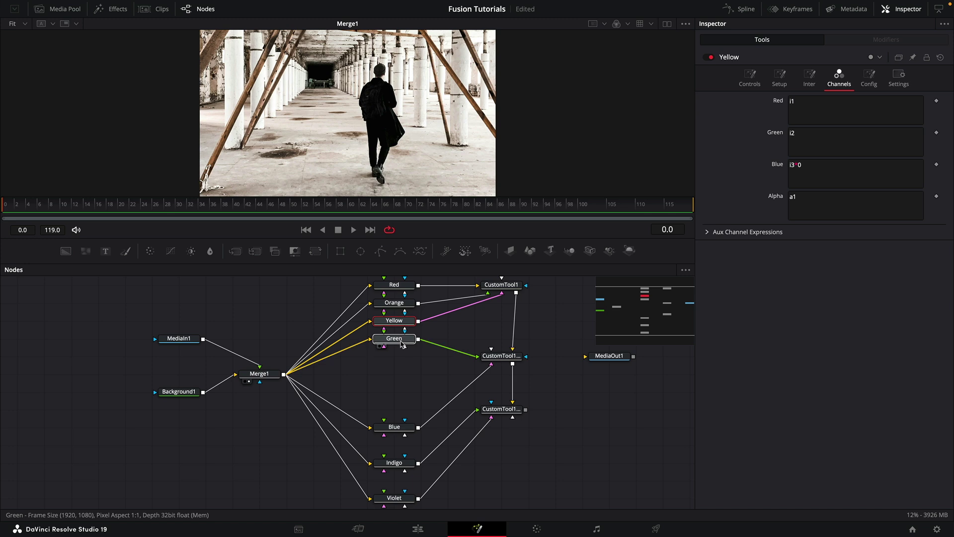
left_click_drag(397, 429, 395, 356)
left_click_drag(395, 462, 395, 373)
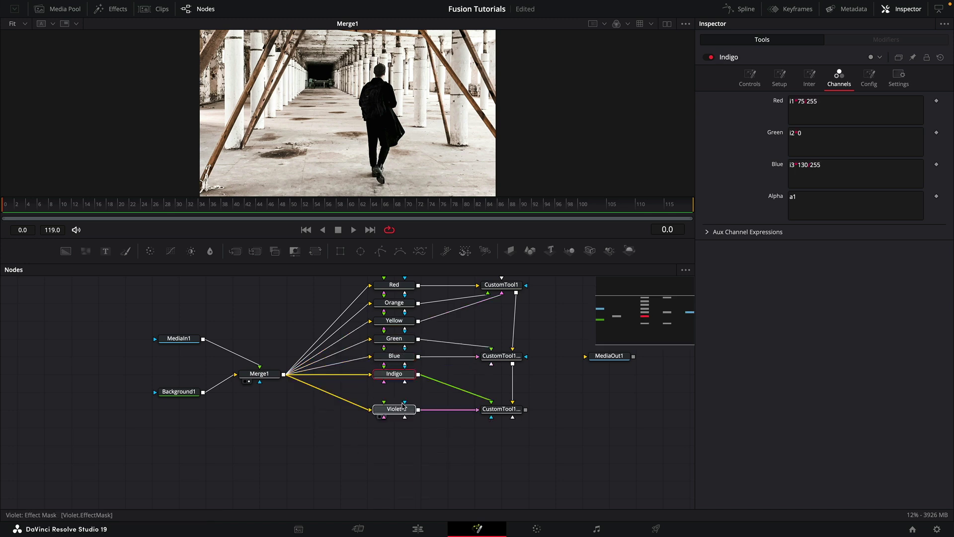
left_click_drag(395, 498, 396, 391)
left_click_drag(409, 433, 303, 455)
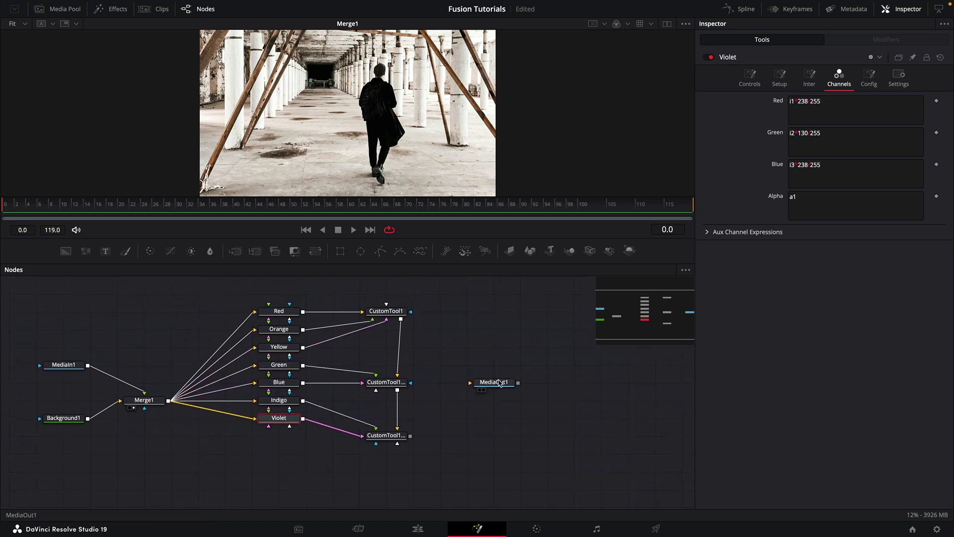
left_click_drag(494, 382, 601, 382)
- Add a second Custom Tool node, CustomTool2
key("shift+space")
type("cu")
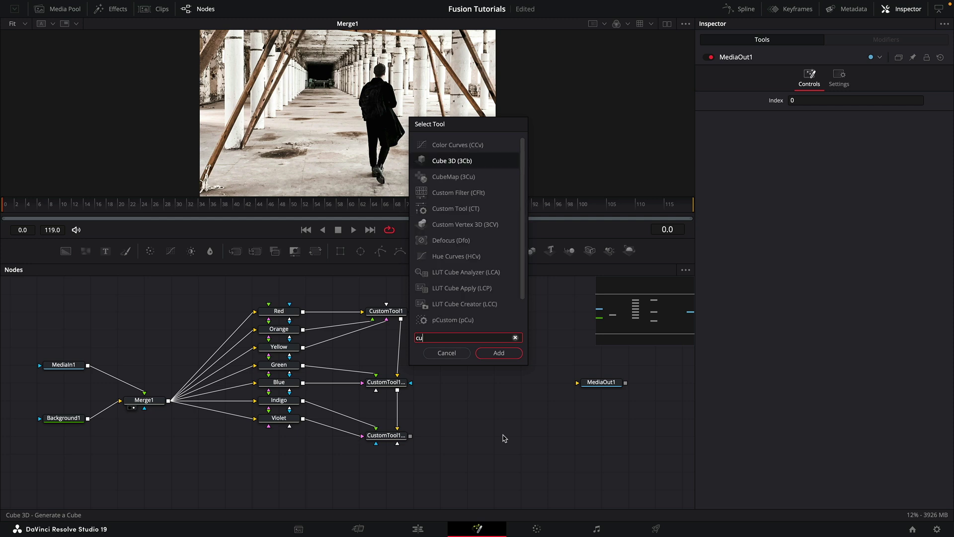
key("Down")
key("Down")
key("Down")
key("Return")
- Set CustomTool2's Red, Green and Blue expressions to abs(c1-c2)
left_click(838, 78)
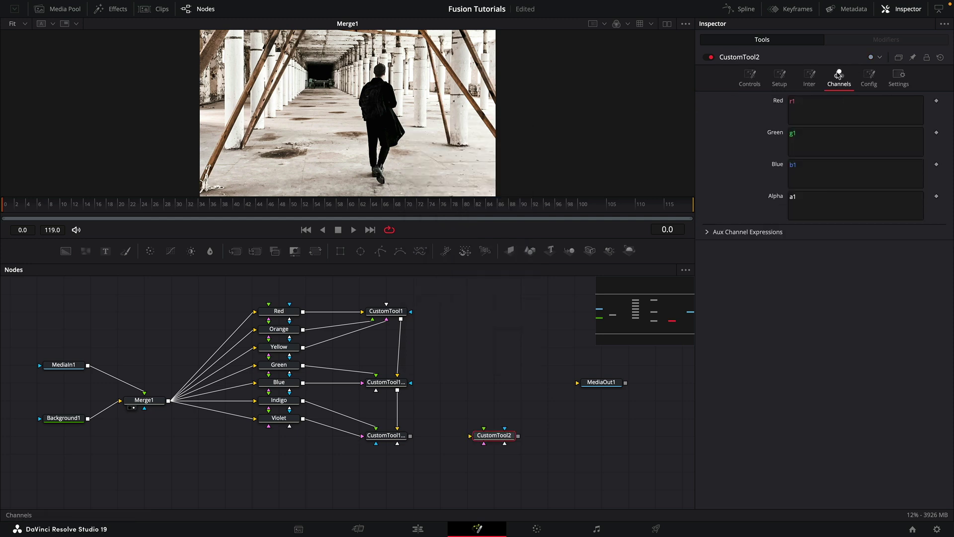
left_click(834, 100)
key("ctrl+a")
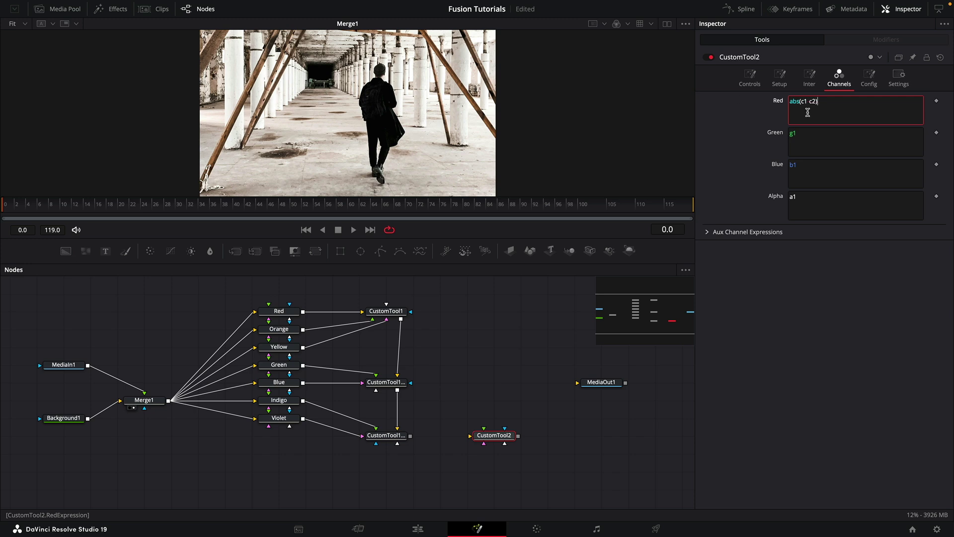
key("ctrl+a")
left_click(831, 142)
key("ctrl+a")
key("ctrl+v")
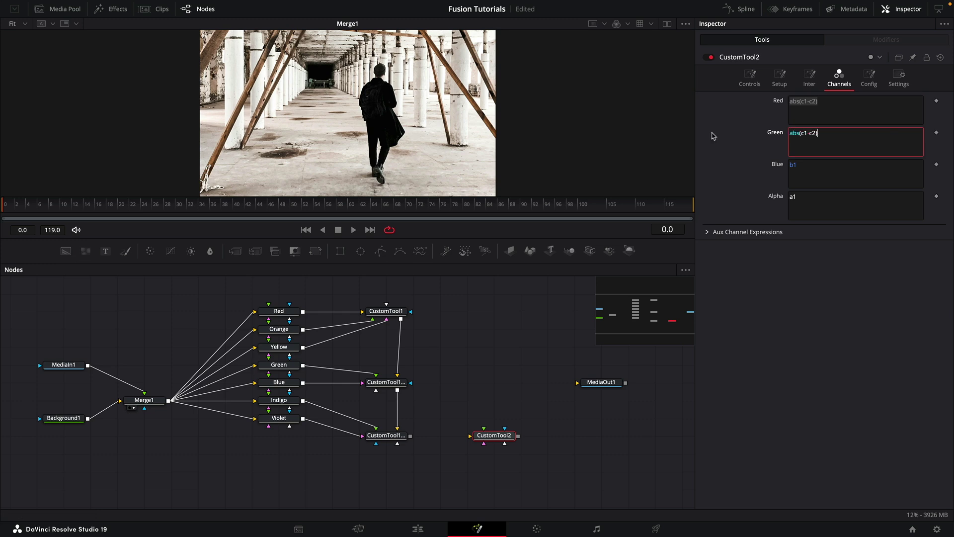
left_click(810, 164)
key("ctrl+a")
key("ctrl+v")
- Feed the summed chain and Merge1 into CustomTool2, view it, and tidy the CustomTool nodes
left_click_drag(410, 435, 491, 439)
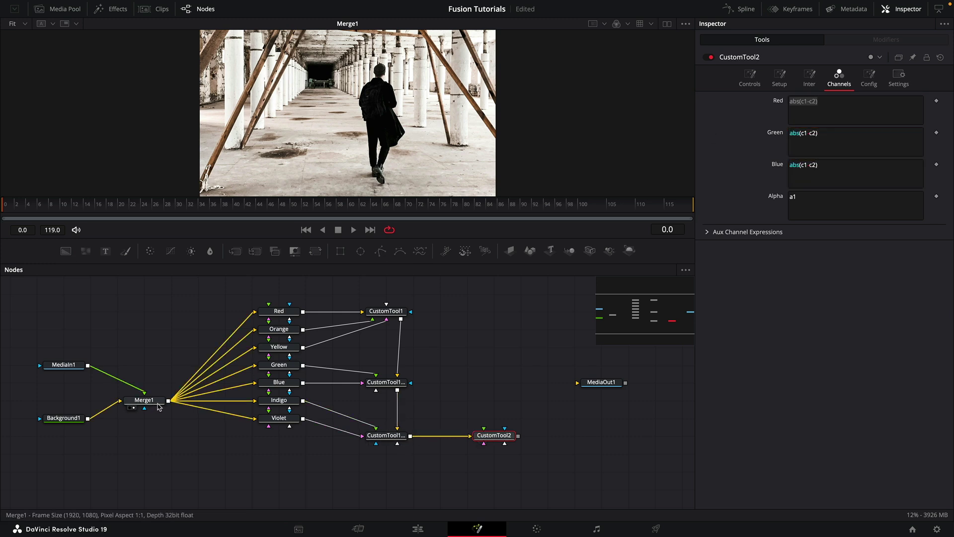
mouse_move(168, 401)
left_mouse_down()
mouse_move(474, 445)
mouse_move(504, 440)
left_mouse_up()
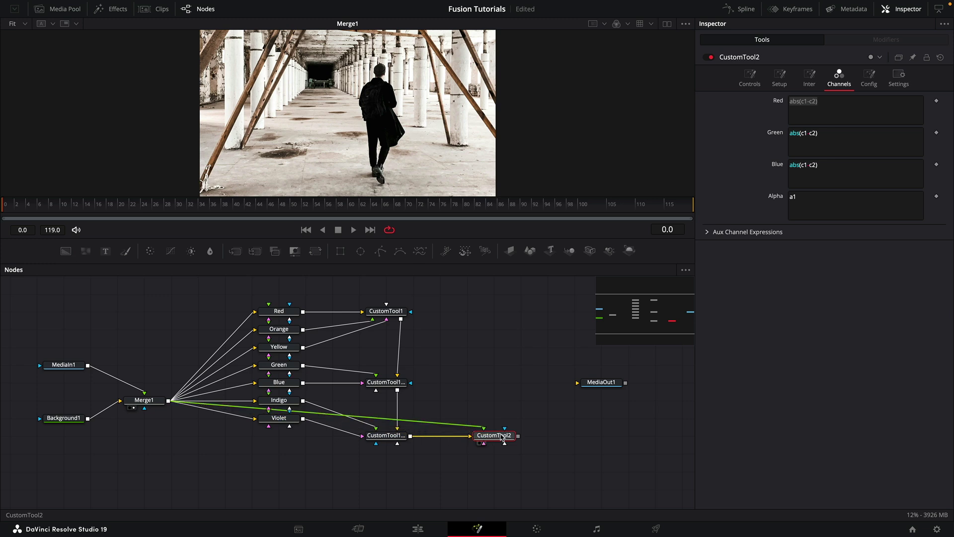
key("1")
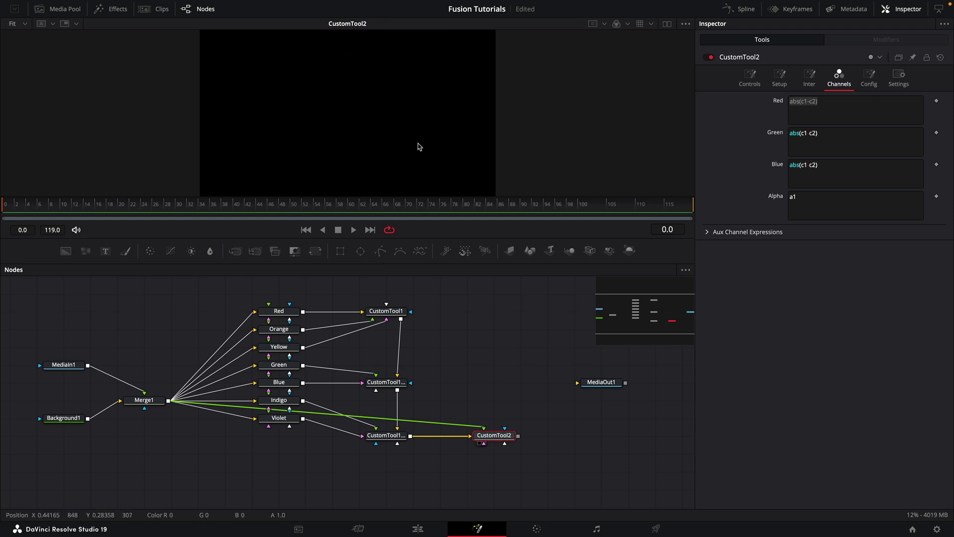
left_click_drag(496, 437, 469, 474)
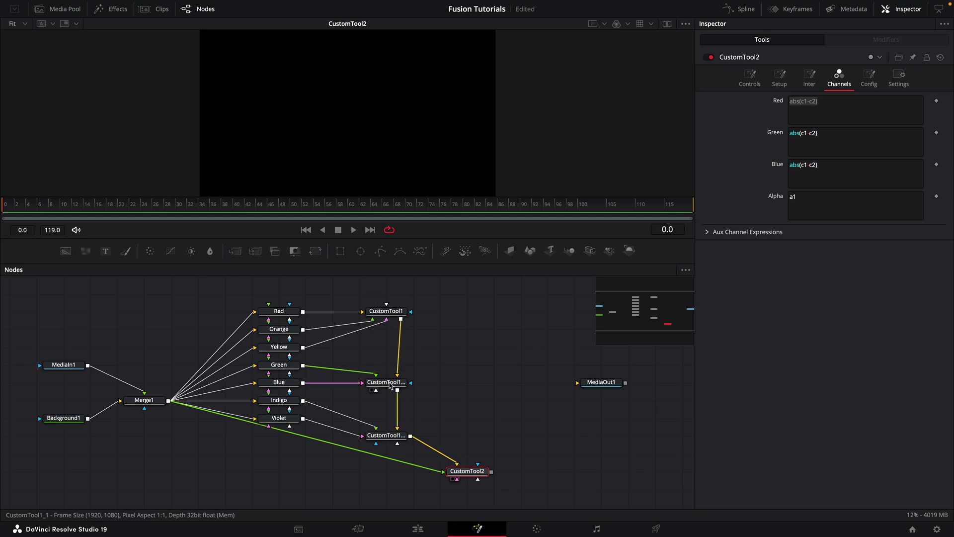
left_click_drag(391, 386, 390, 369)
left_click_drag(388, 436, 388, 402)
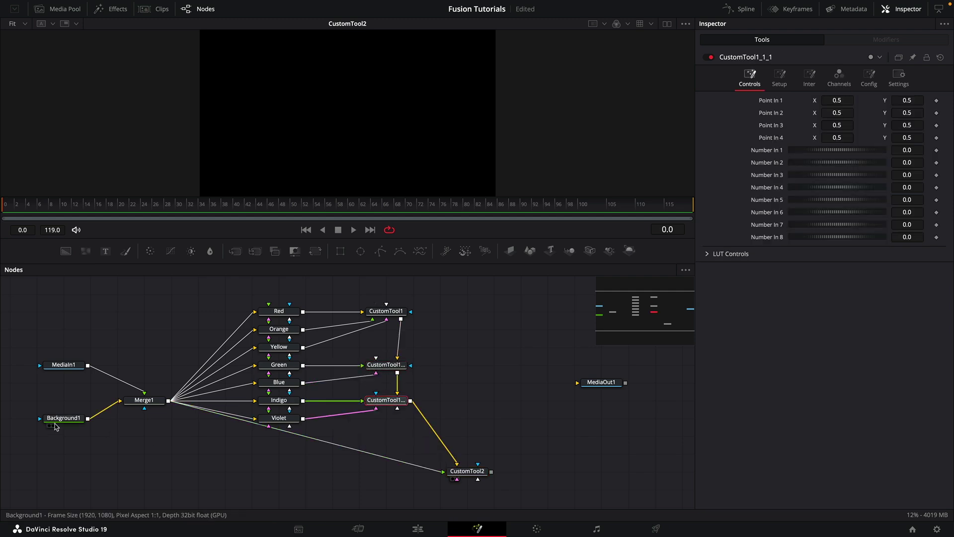
- Set Background1's depth to int8 and turn on the viewer's Normalized Color Range
left_click(58, 423)
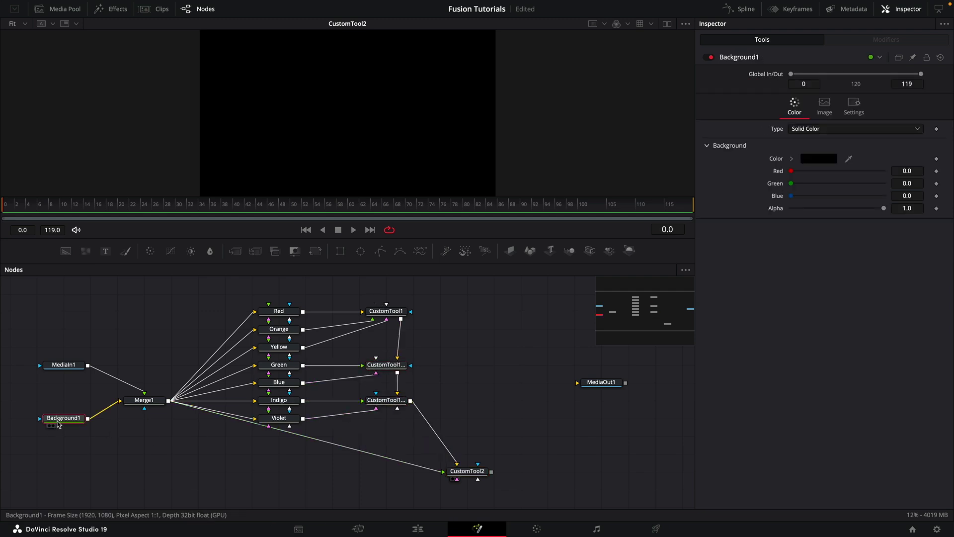
left_click(825, 106)
left_click(816, 209)
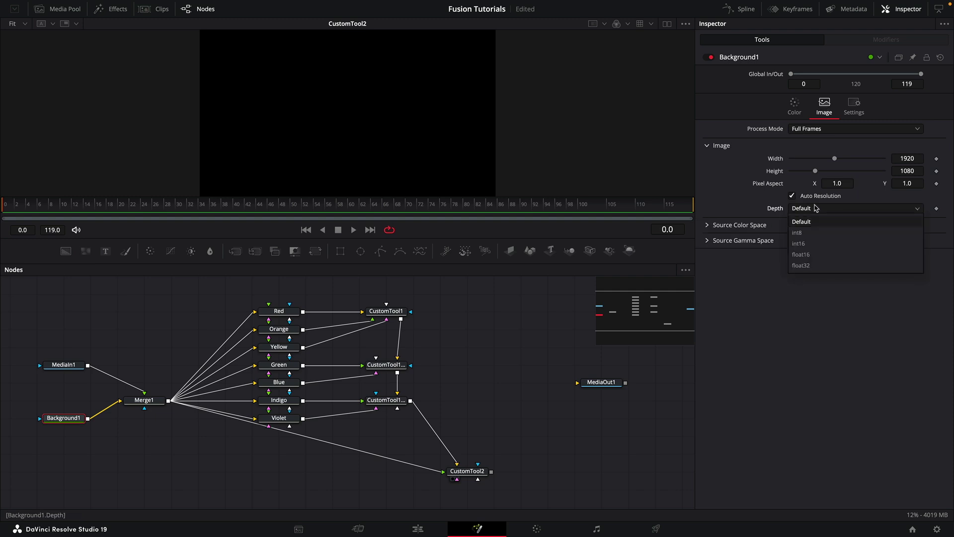
left_click(813, 233)
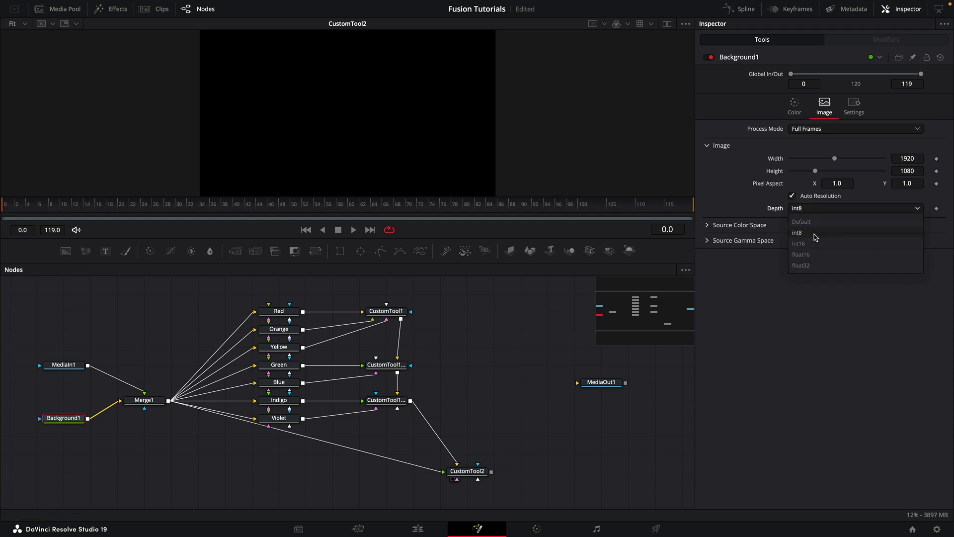
right_click(319, 106)
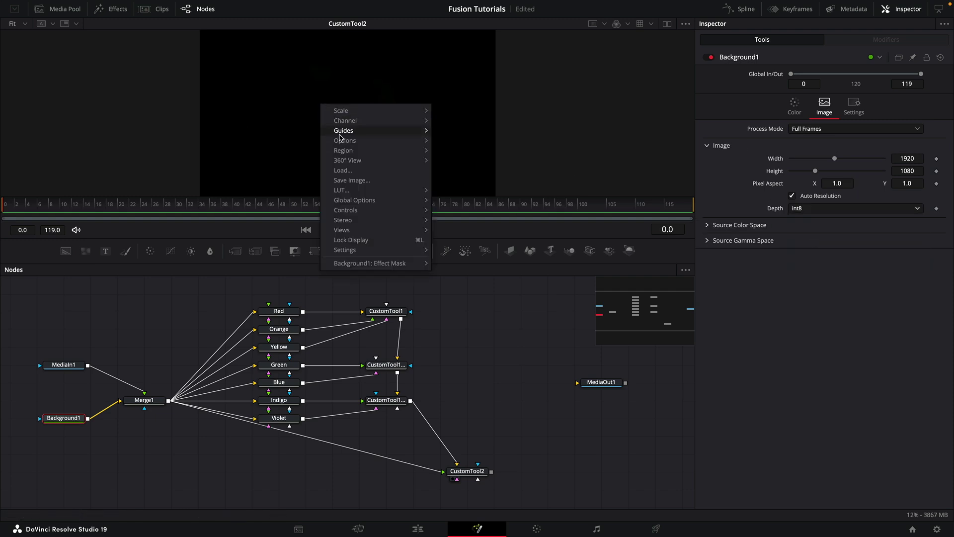
mouse_move(346, 140)
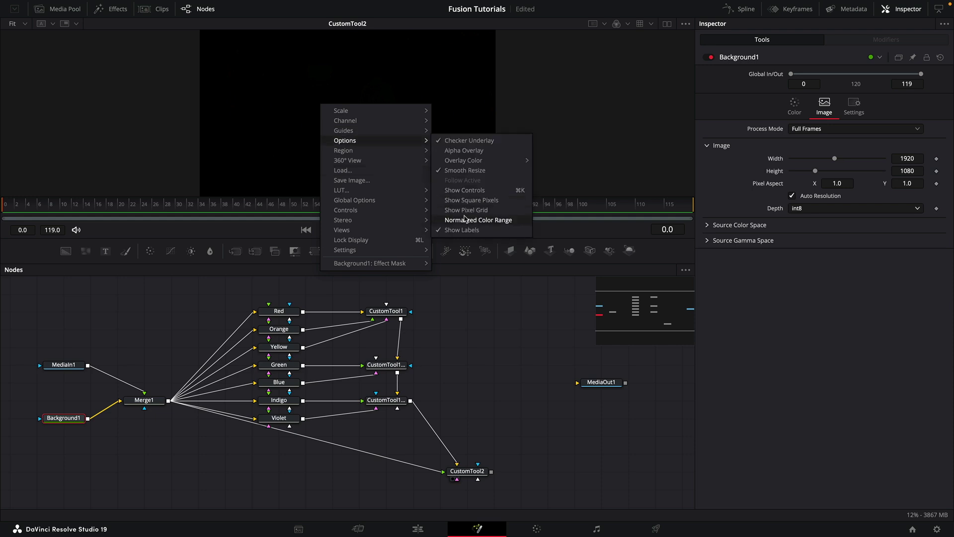
left_click(466, 220)
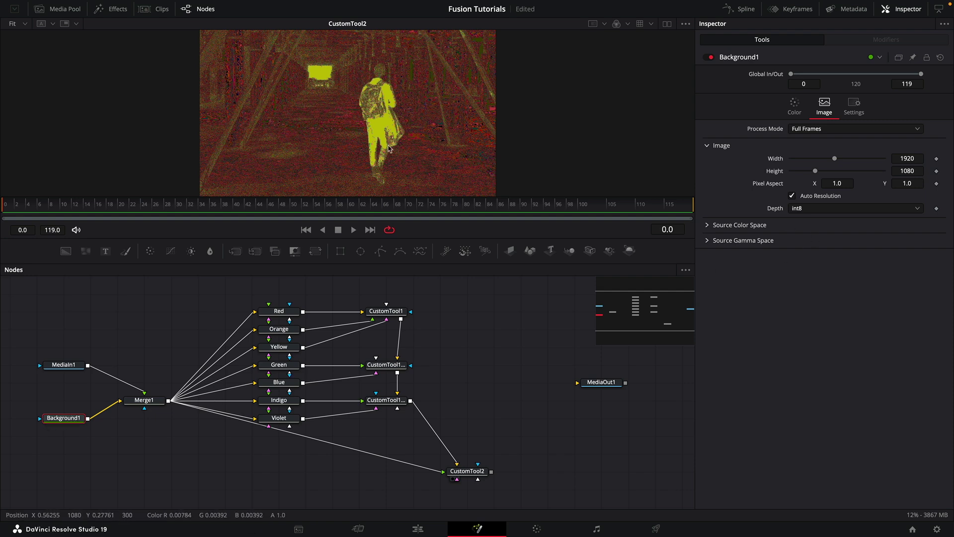
- Step Background1's depth through int16 and float16 to float32, then turn Normalized Color Range off
left_click(829, 209)
left_click(829, 210)
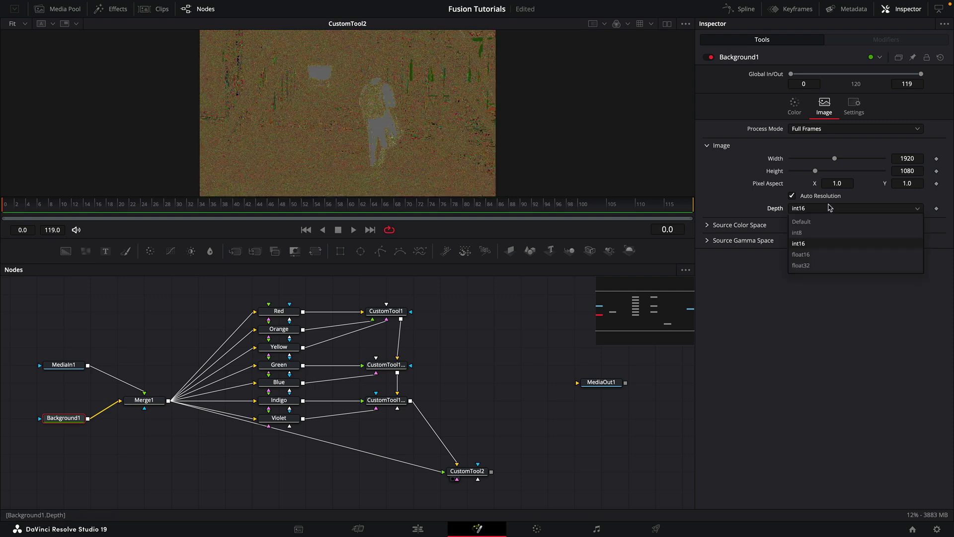
left_click(828, 254)
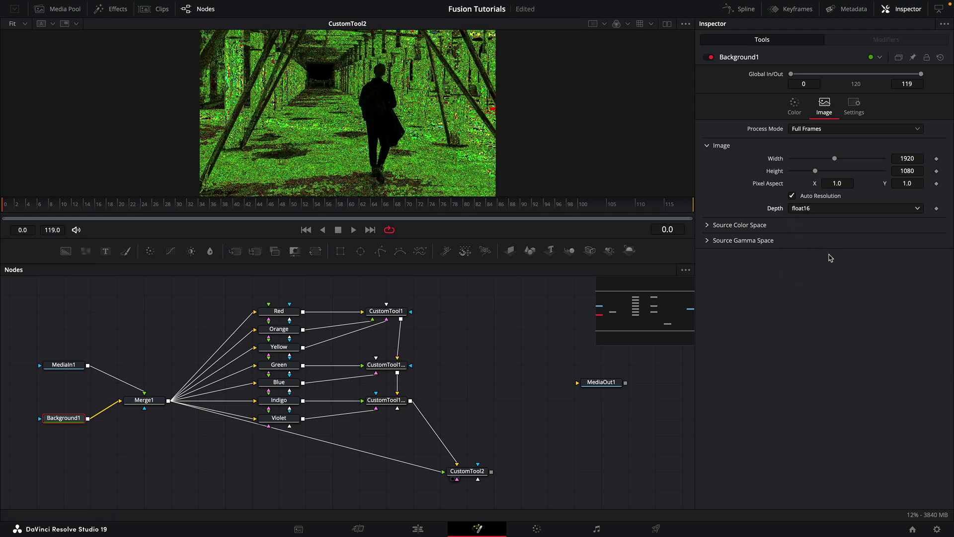
left_click(823, 210)
left_click(818, 268)
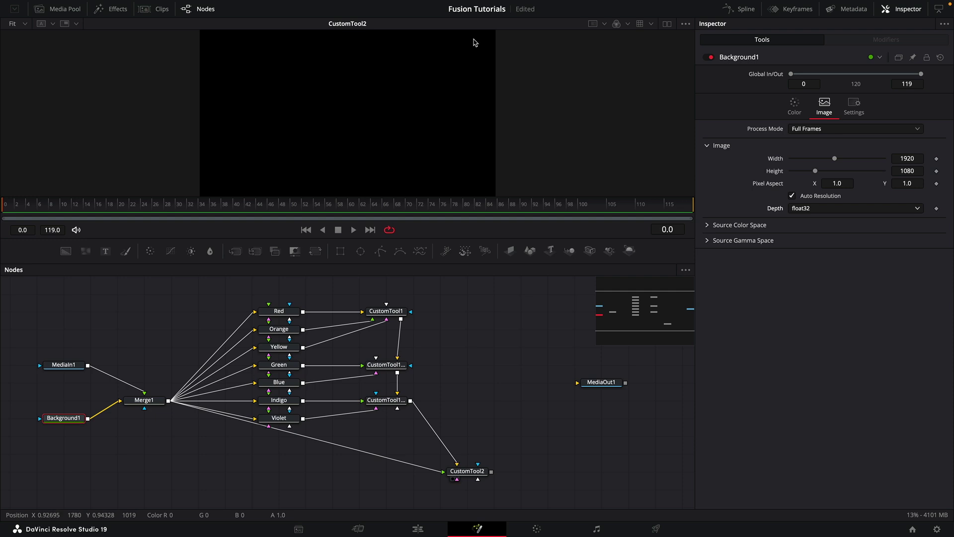
right_click(348, 91)
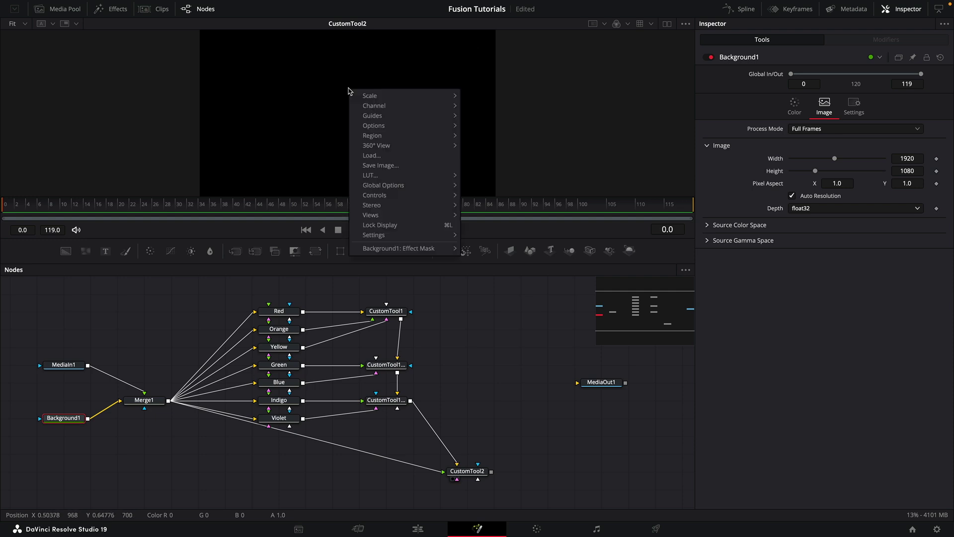
mouse_move(374, 125)
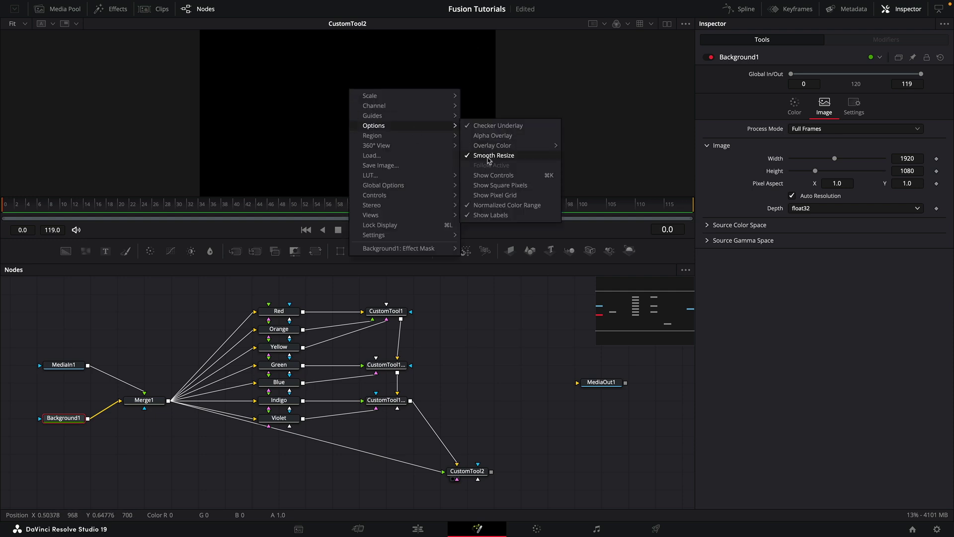
left_click(497, 206)
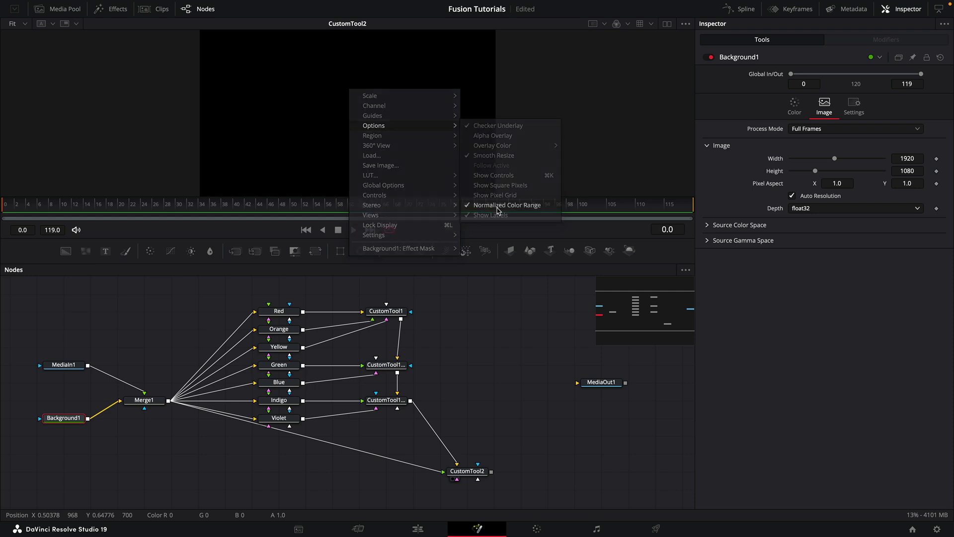
left_click(476, 474)
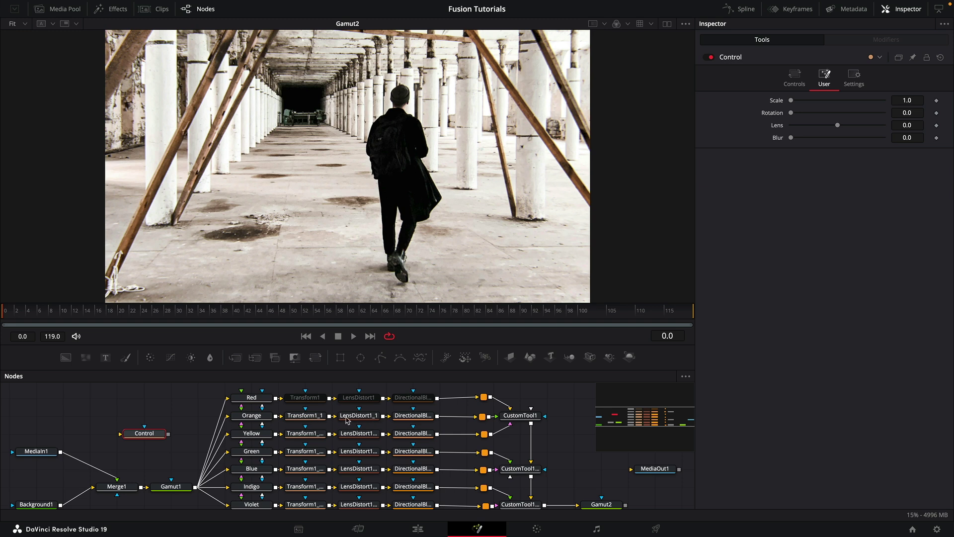
left_click(309, 417)
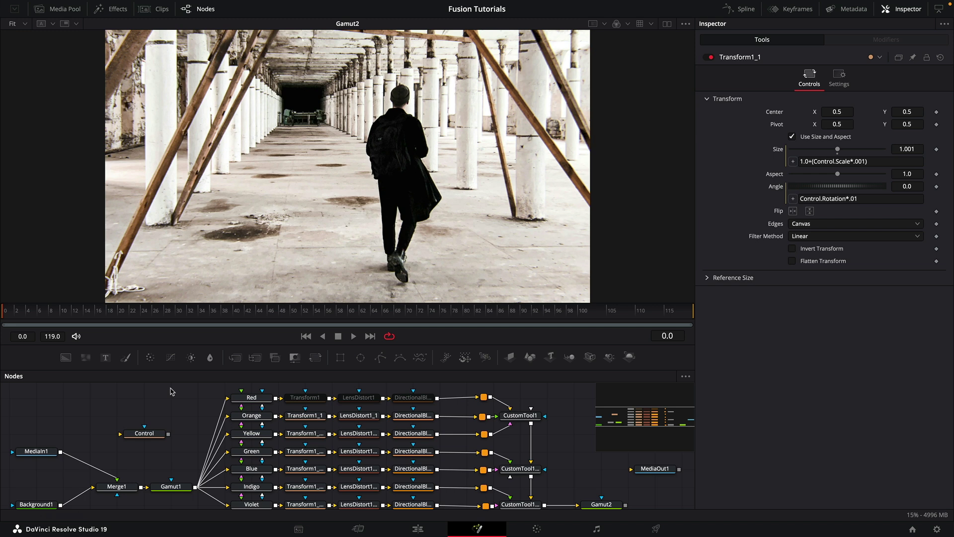
left_click(145, 435)
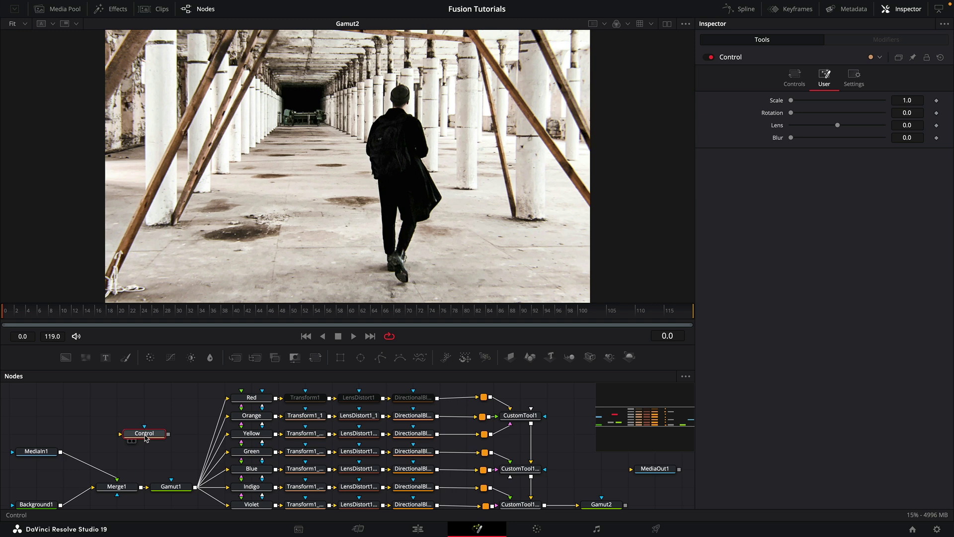
left_click(794, 78)
left_click(709, 100)
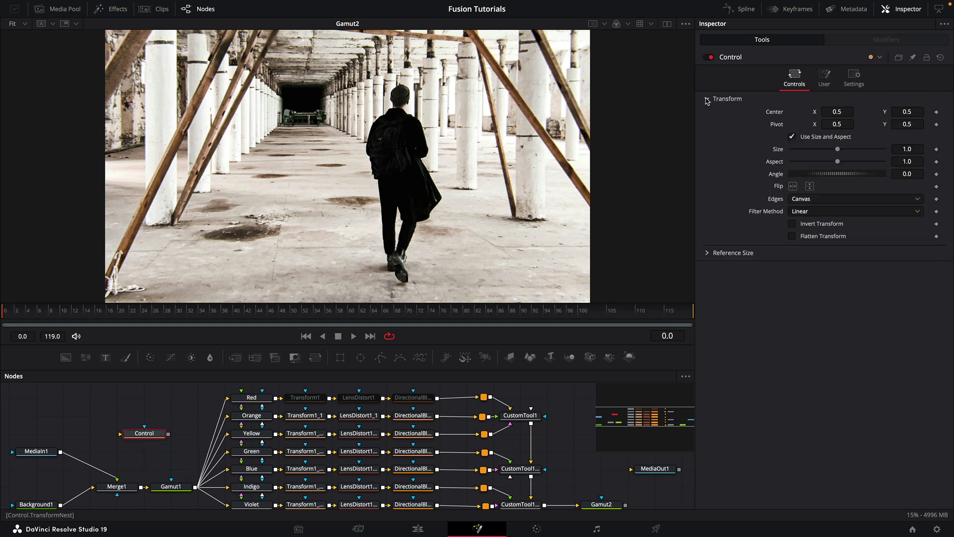
left_click(708, 99)
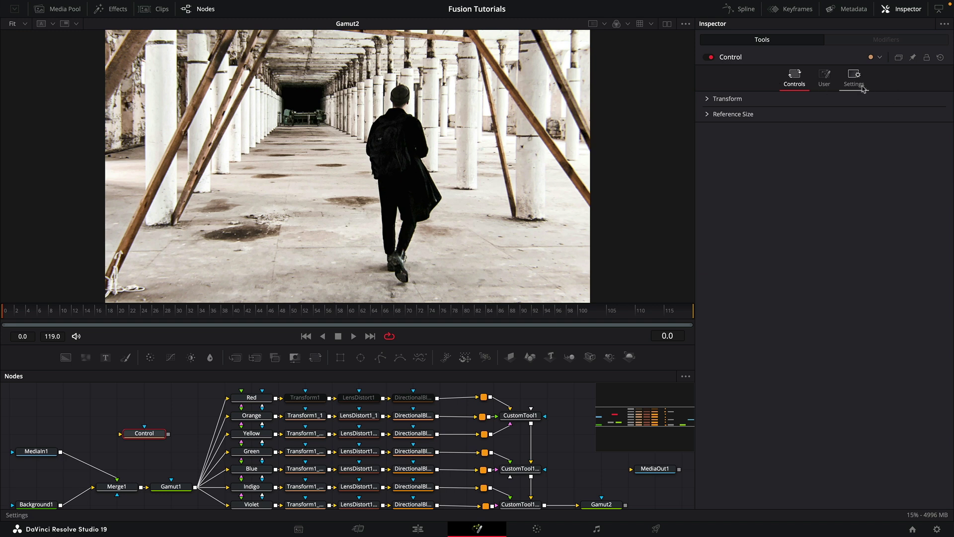
left_click(826, 77)
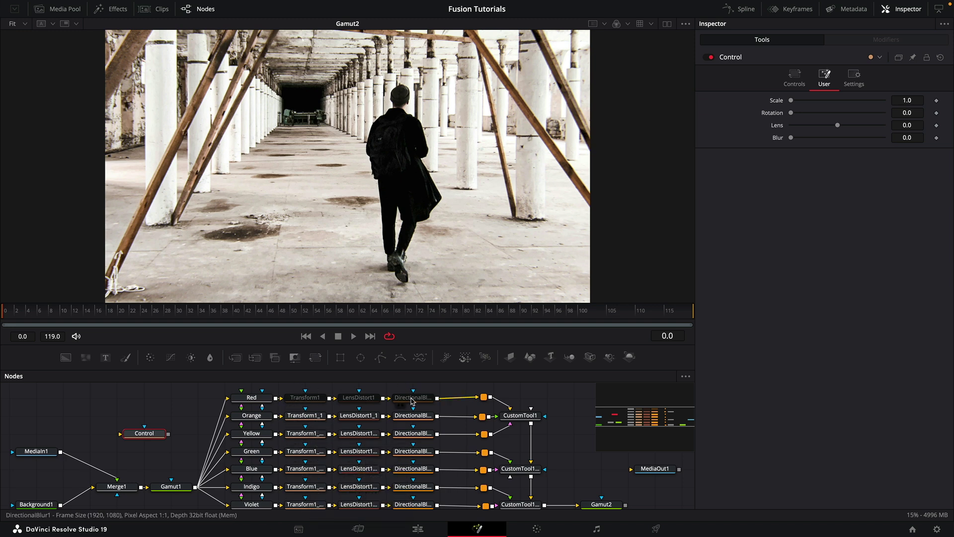
left_click(308, 420)
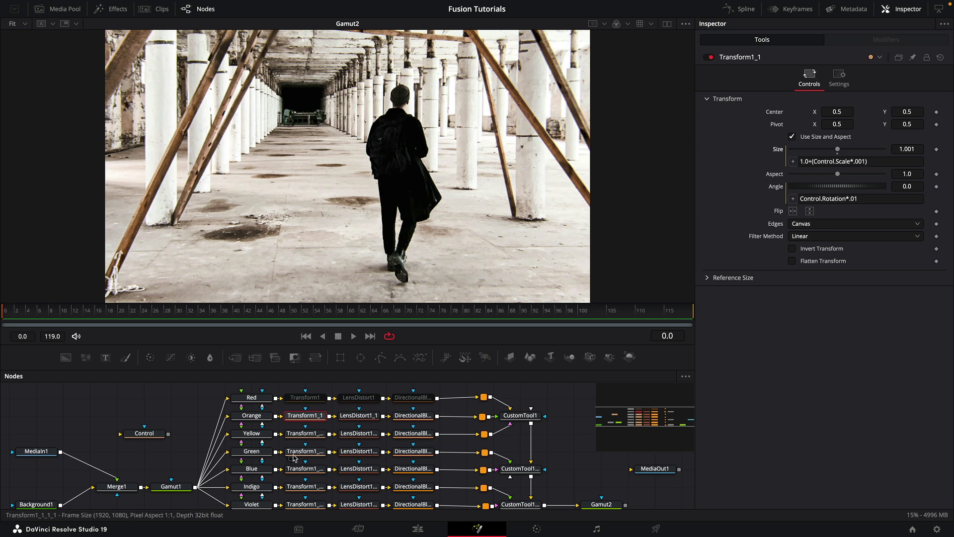
left_click(305, 433)
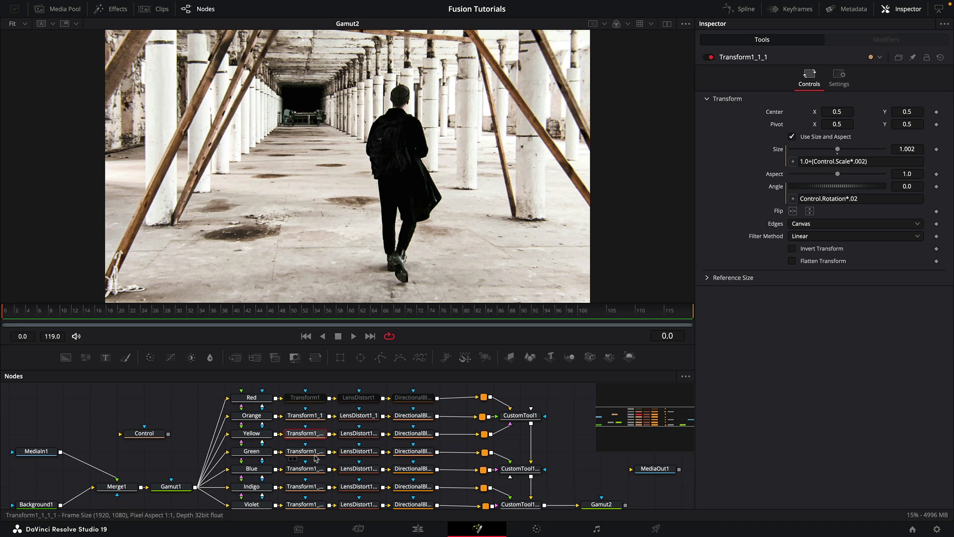
left_click(312, 452)
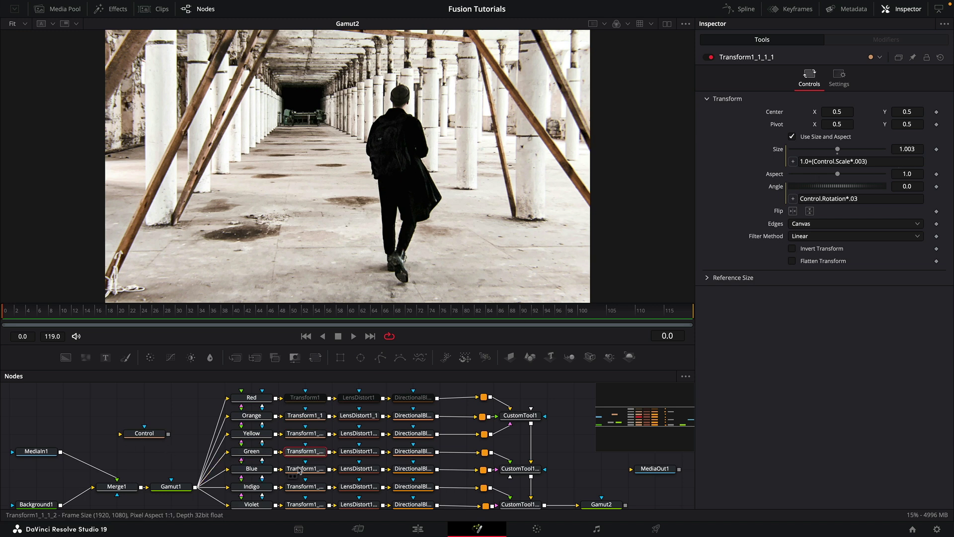
left_click(299, 470)
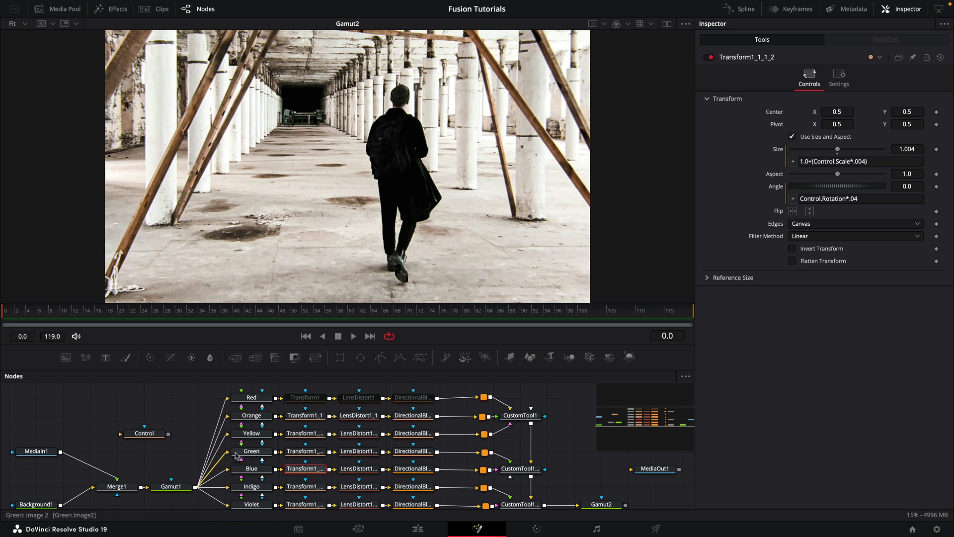
- Preview fringing with Control's Scale near 4.4, reset it to 1.0, and select Transform1_1
left_click(148, 439)
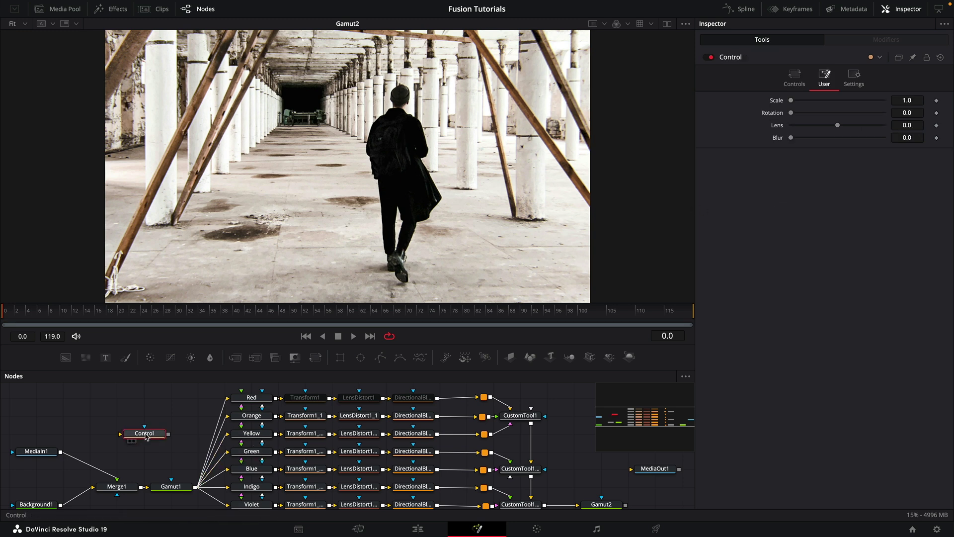
mouse_move(792, 101)
left_mouse_down()
mouse_move(899, 108)
mouse_move(791, 109)
left_mouse_up()
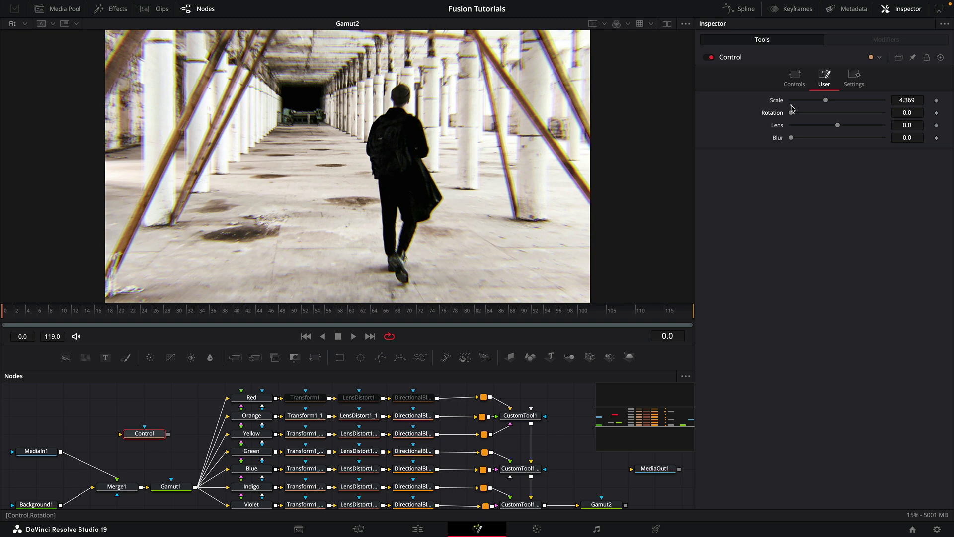
double_click(791, 109)
left_click_drag(792, 100, 826, 101)
left_click_drag(824, 103, 829, 104)
double_click(827, 102)
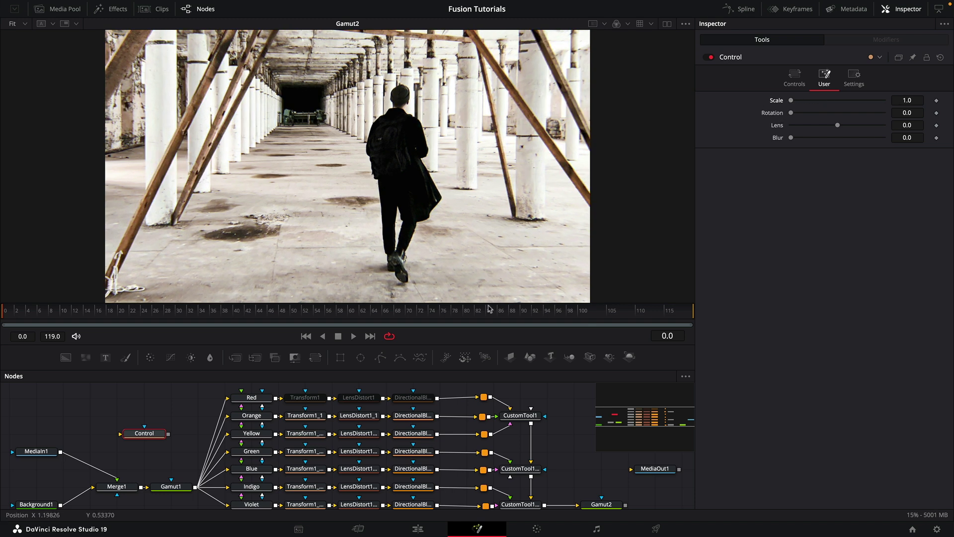
left_click(305, 415)
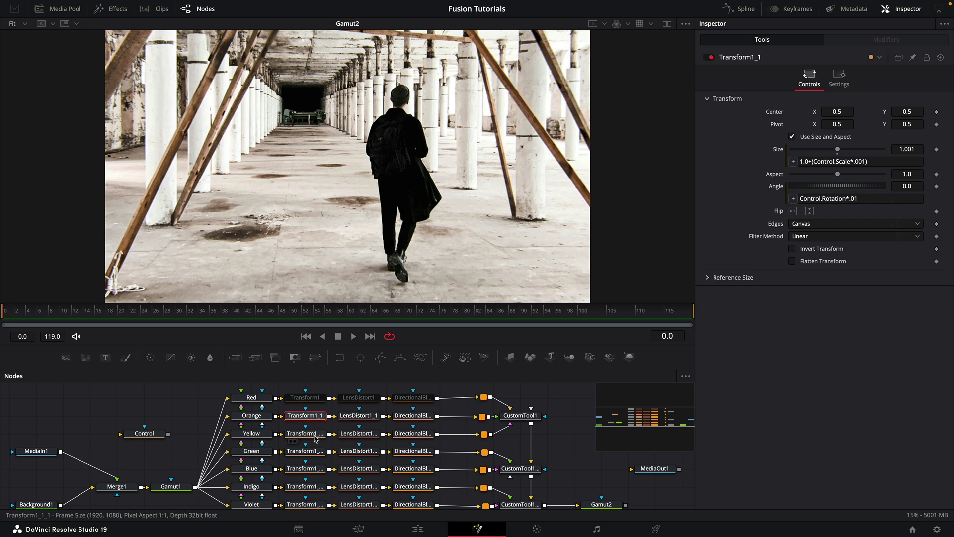
- Inspect the Yellow, Green and Blue Transform nodes' Size and Angle expressions
left_click(314, 435)
left_click(302, 452)
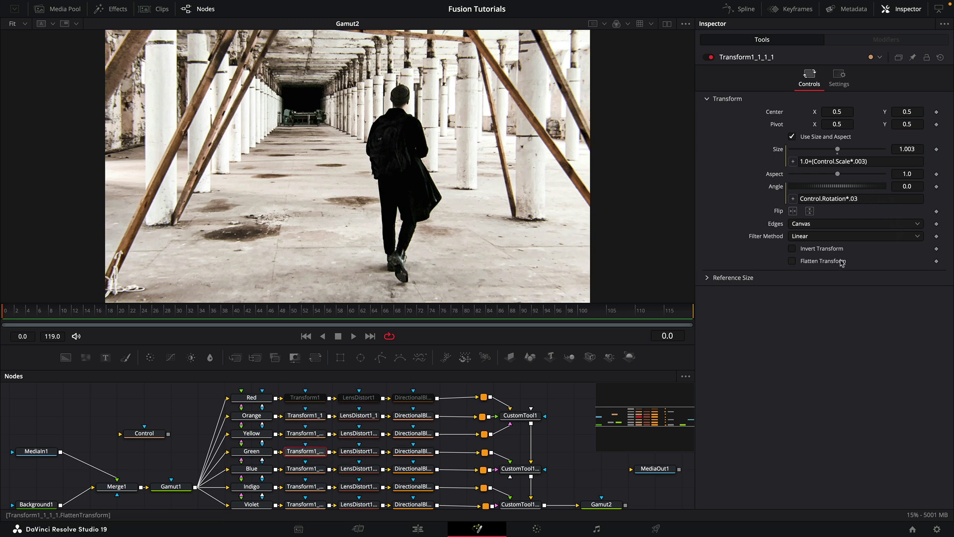
left_click(298, 469)
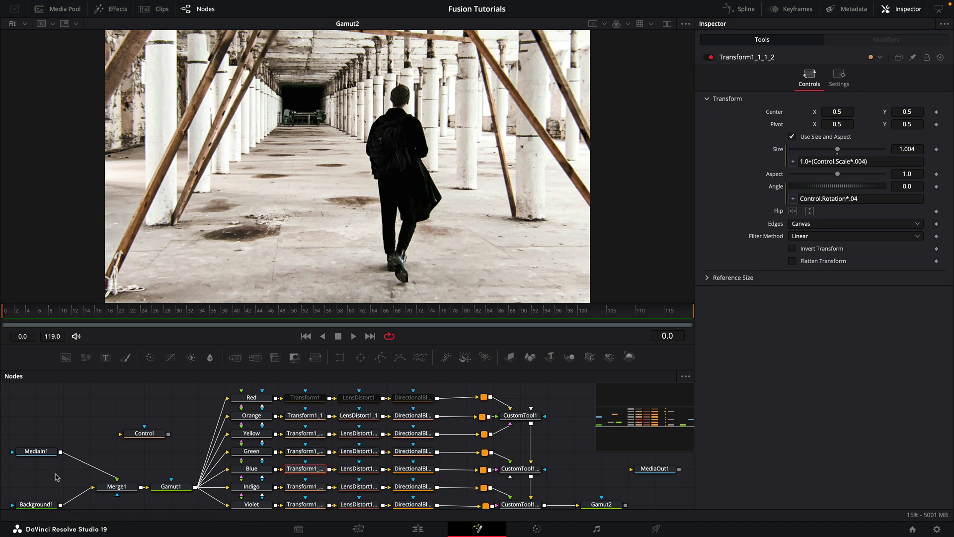
- Test Control's Rotation slider for spectral spread and return it to 0
left_click(146, 434)
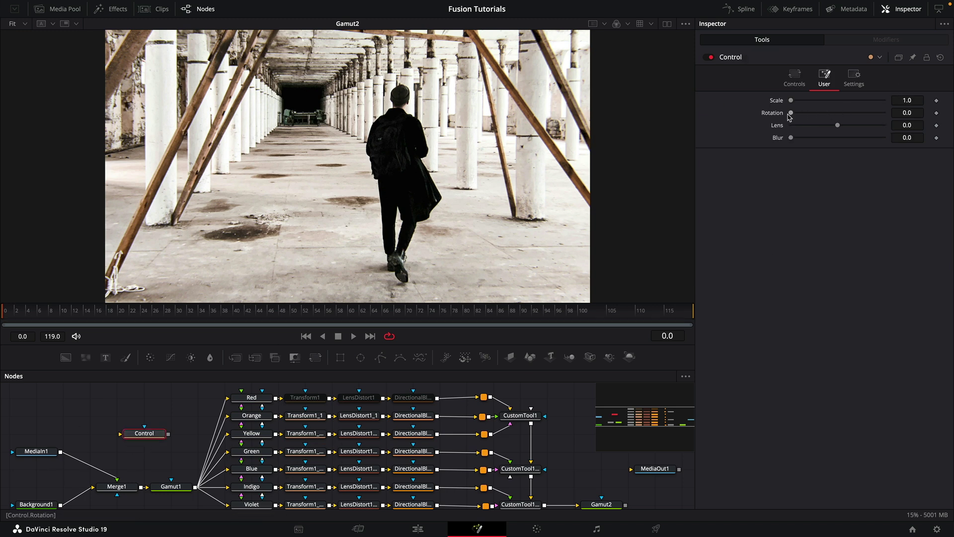
mouse_move(791, 113)
left_mouse_down()
mouse_move(876, 117)
mouse_move(842, 117)
left_mouse_up()
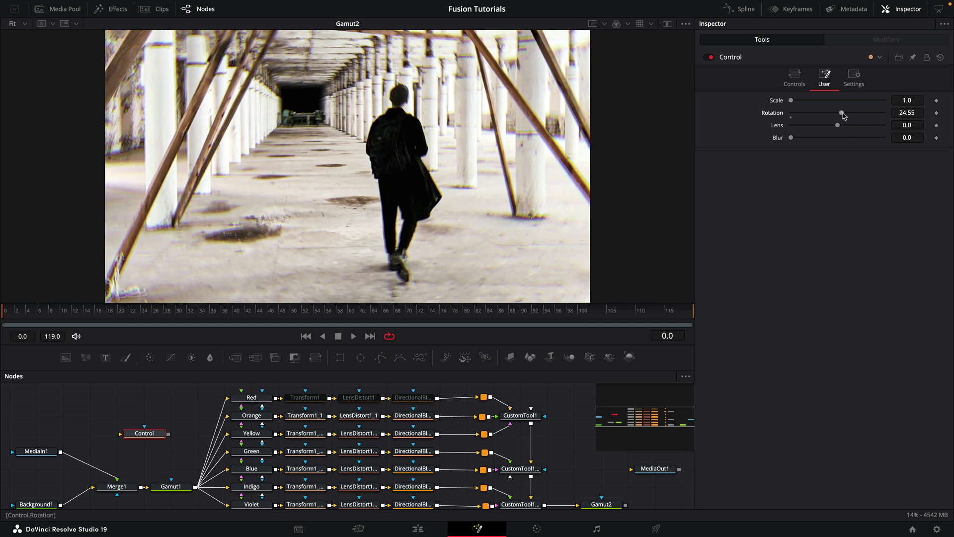
left_click_drag(842, 113, 772, 122)
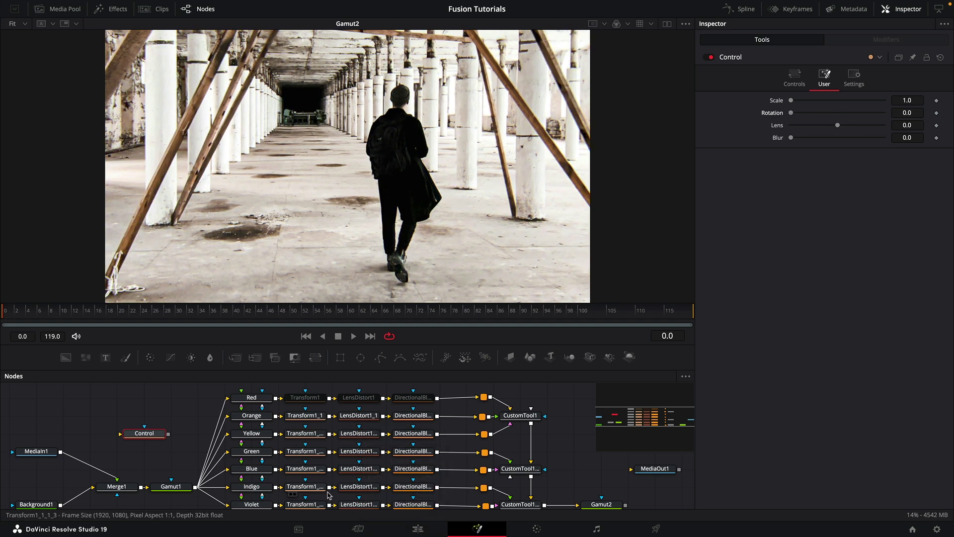
left_click(368, 417)
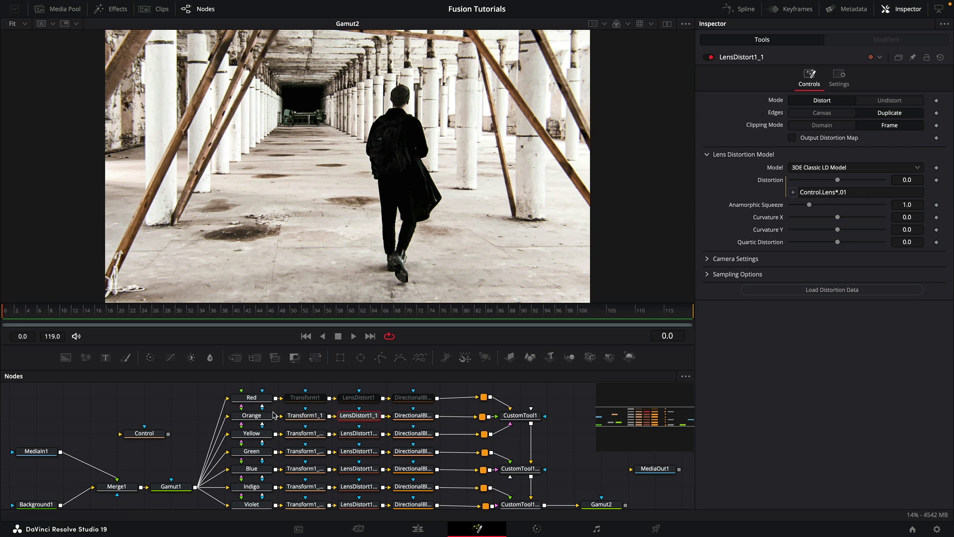
left_click(358, 436)
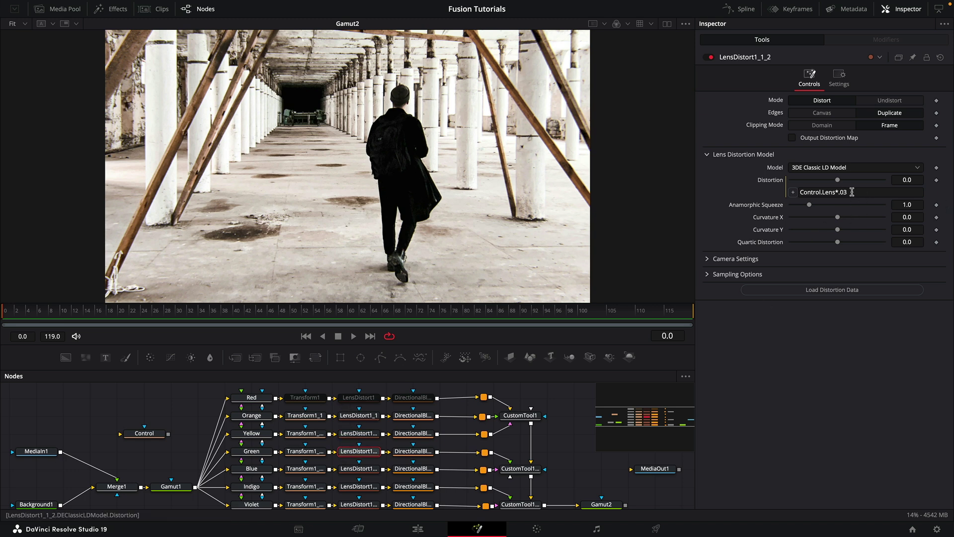
left_click(146, 436)
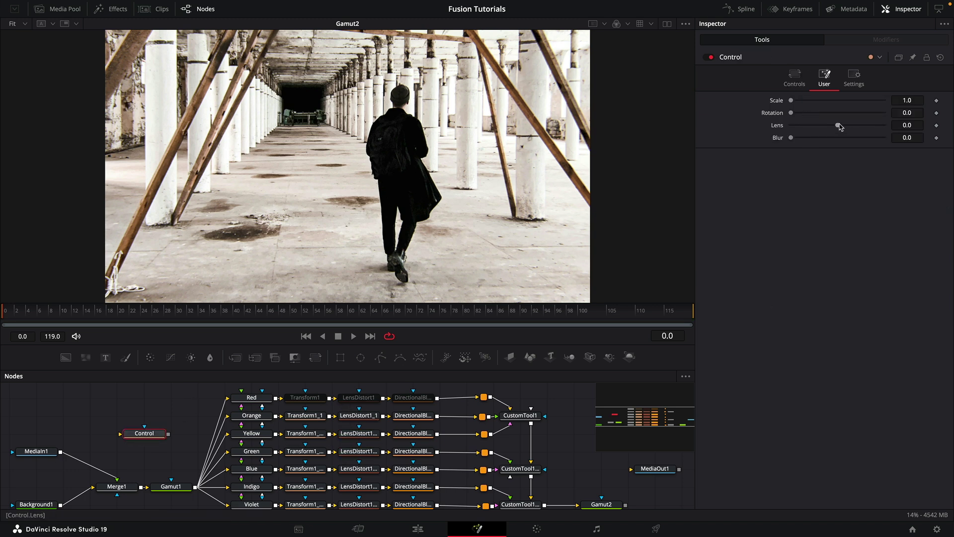
left_click_drag(838, 125, 835, 130)
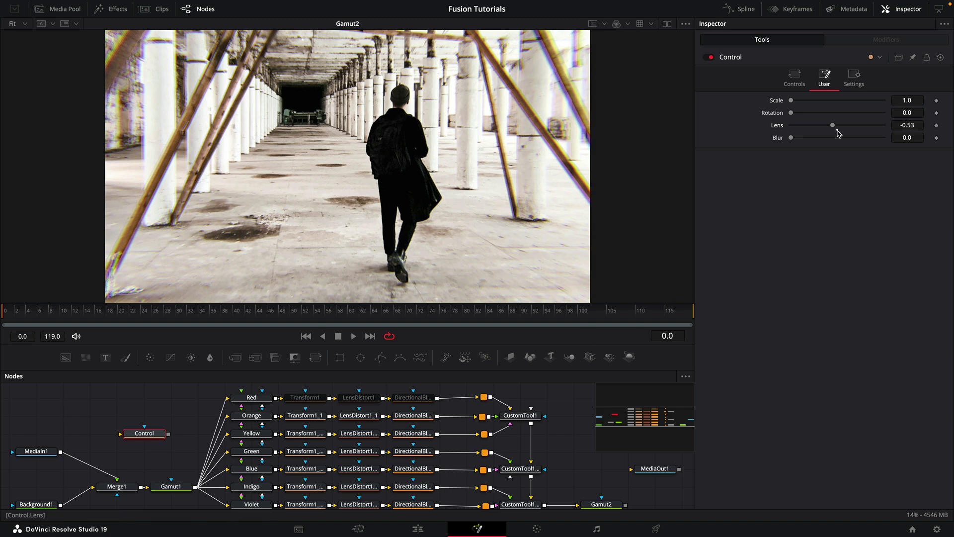
double_click(836, 131)
left_click(416, 418)
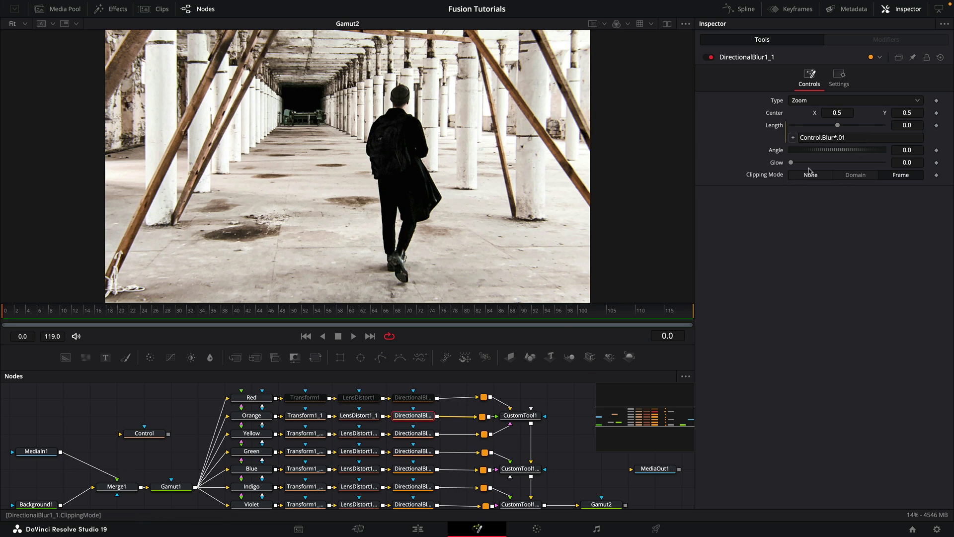
- Preview Control's Blur and Scale, reset both, then set Lens to -2.13 and Blur to 1.12
left_click(145, 434)
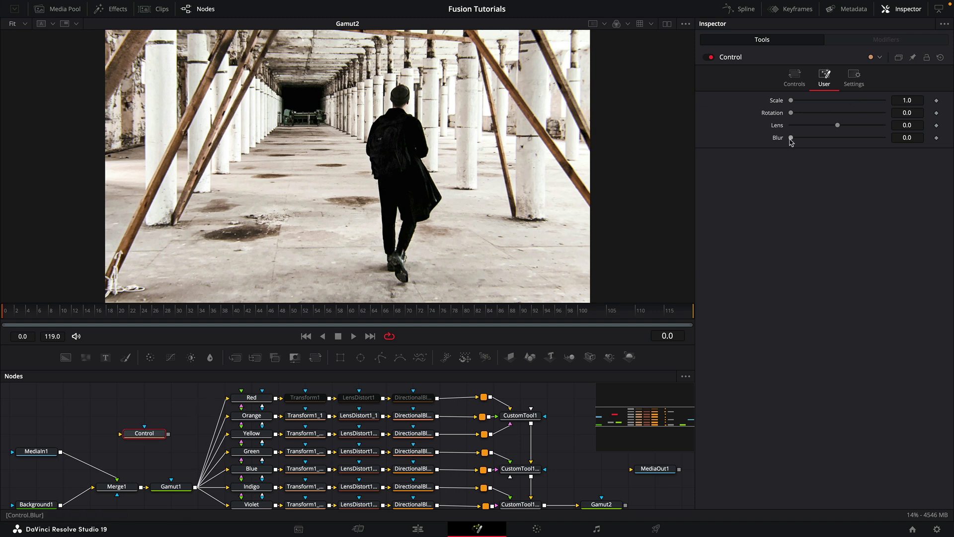
mouse_move(791, 137)
left_mouse_down()
mouse_move(826, 146)
mouse_move(806, 142)
mouse_move(791, 155)
left_mouse_up()
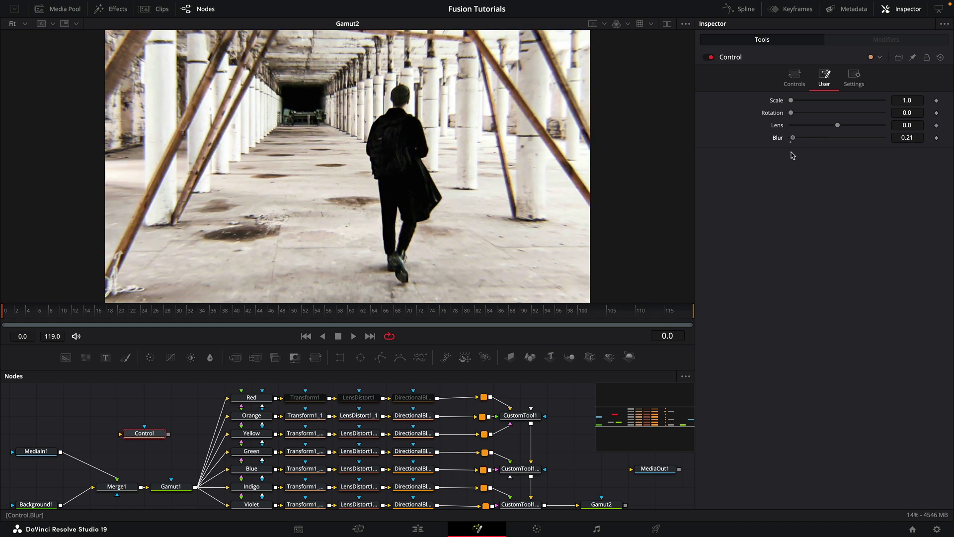
left_click_drag(791, 102, 841, 103)
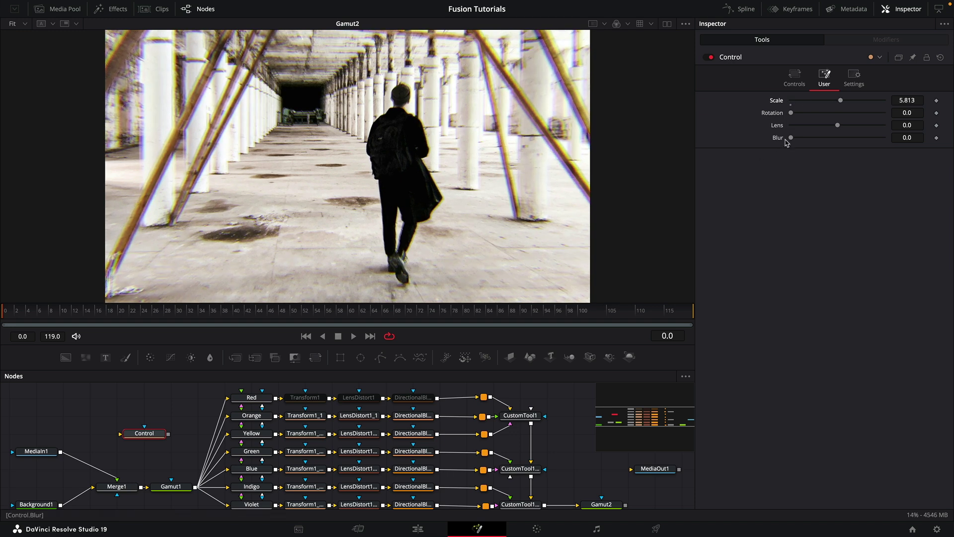
left_click_drag(790, 138, 793, 138)
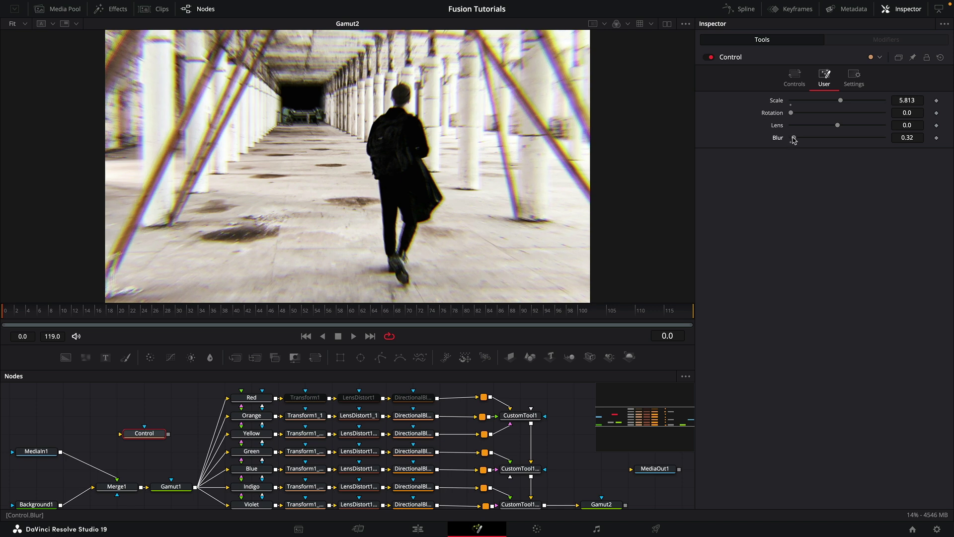
left_click_drag(793, 140, 790, 140)
left_click_drag(840, 100, 790, 100)
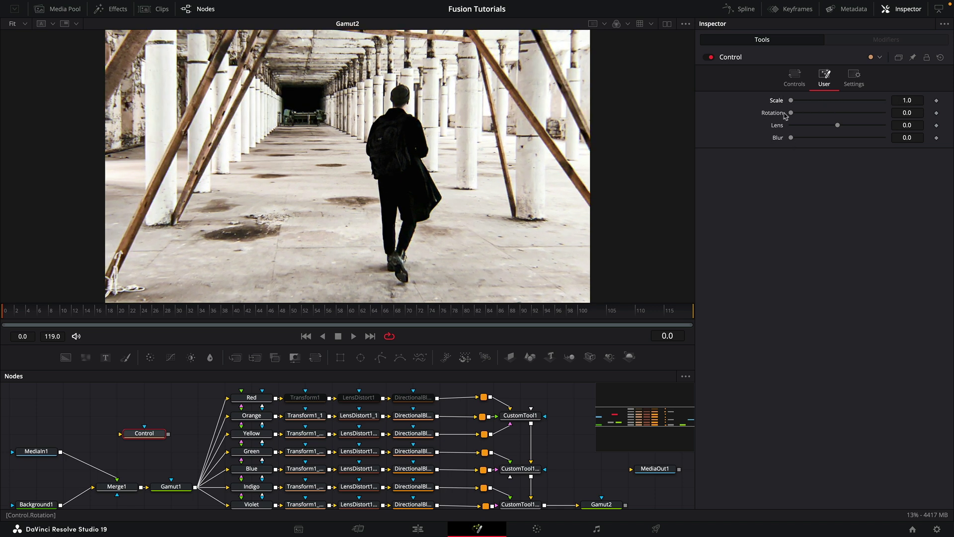
left_click_drag(838, 125, 802, 139)
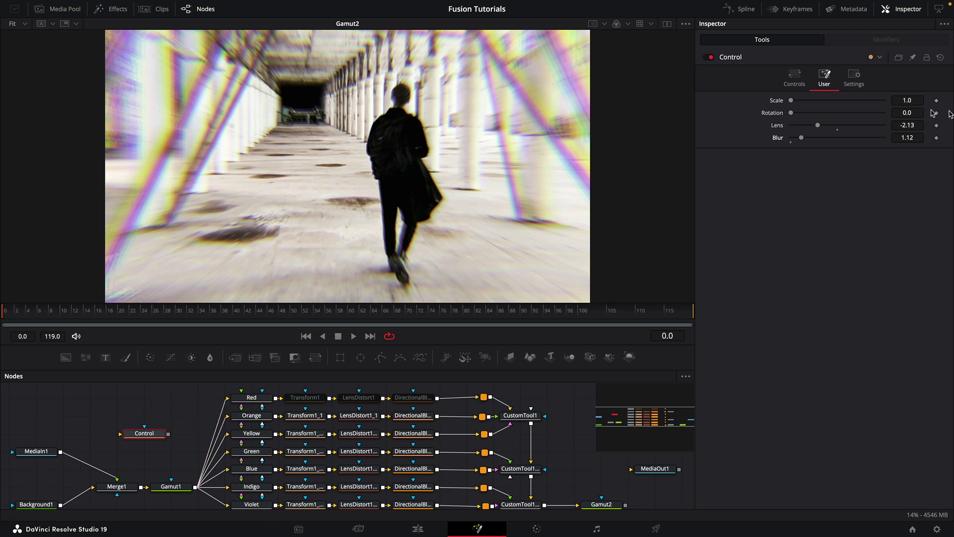
left_click(178, 491)
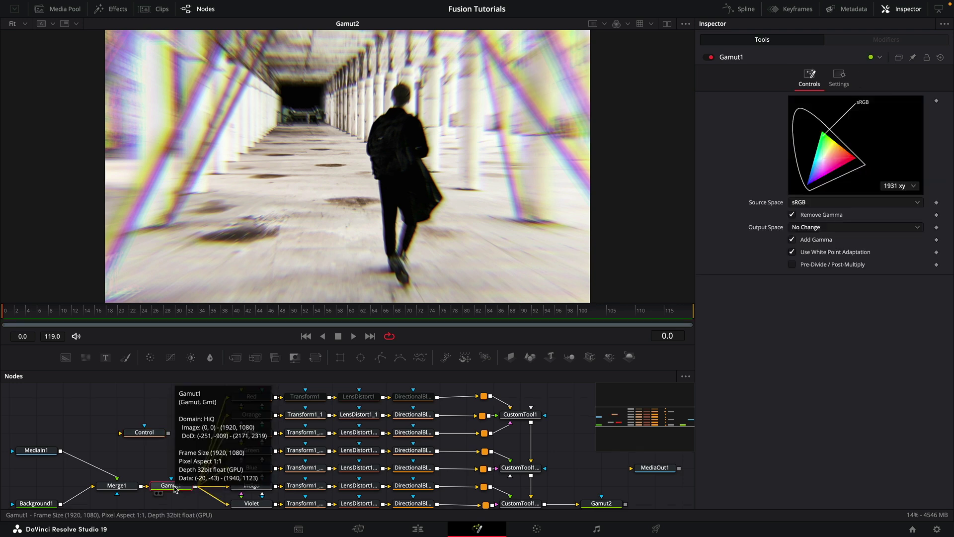
left_click(602, 503)
left_click(171, 471)
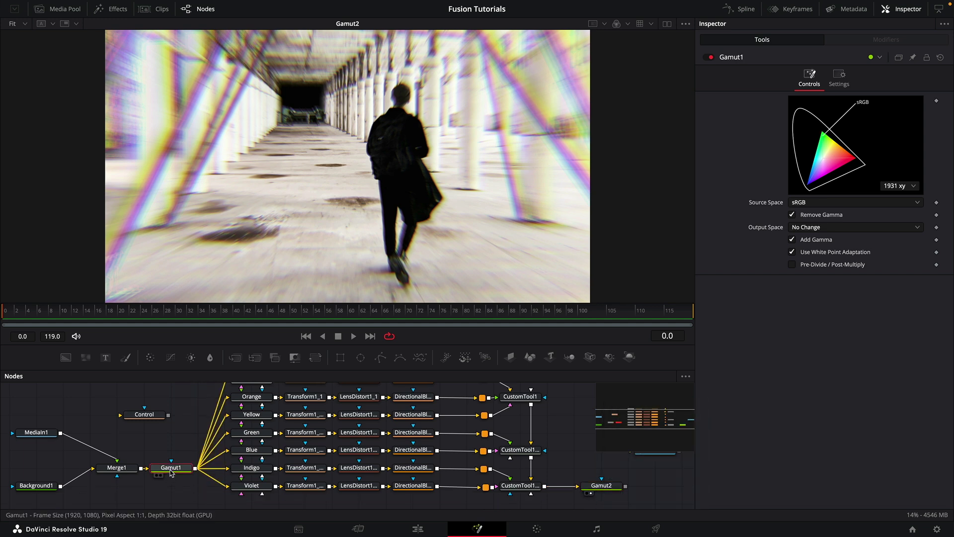
scroll(286, 431, "up", 1)
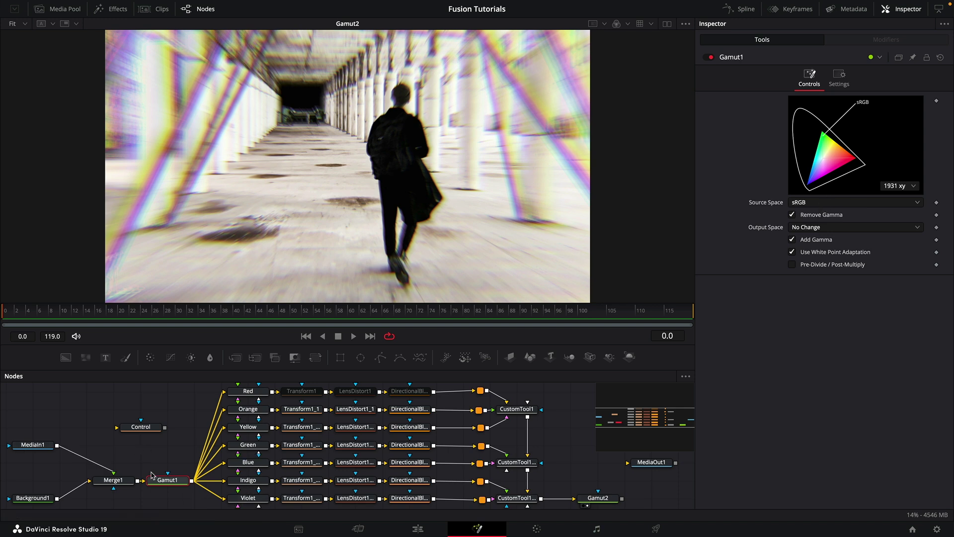
left_click(588, 498)
scroll(590, 492, "down", 1)
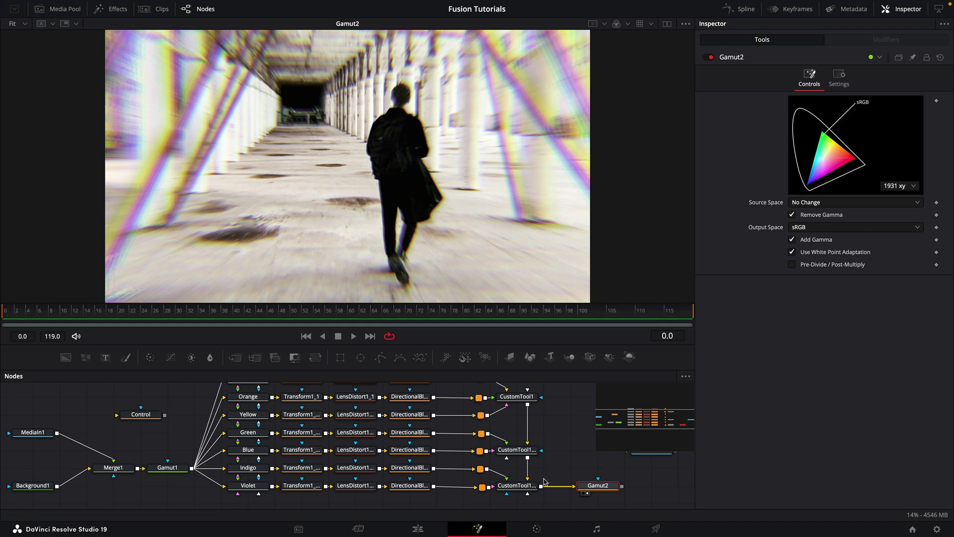
left_click(167, 467)
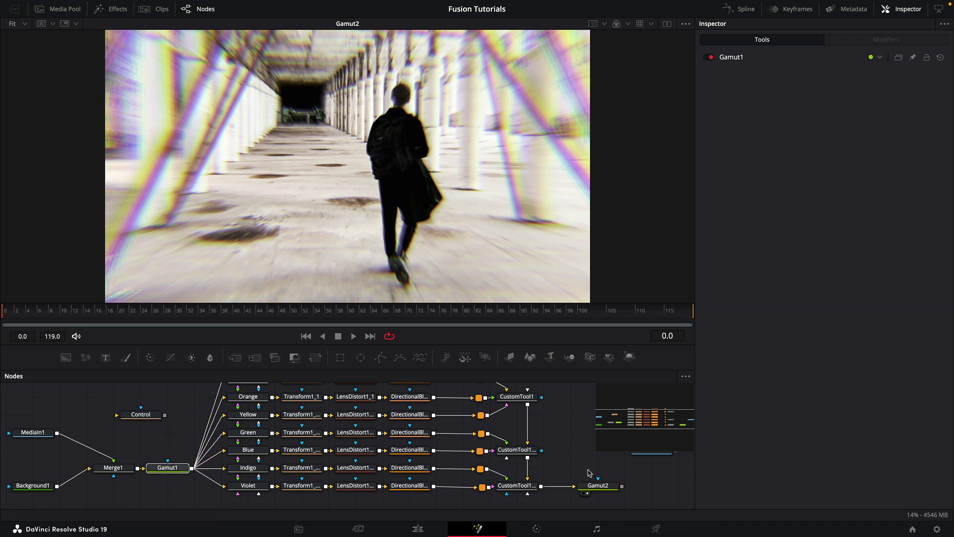
left_click(598, 486, "ctrl")
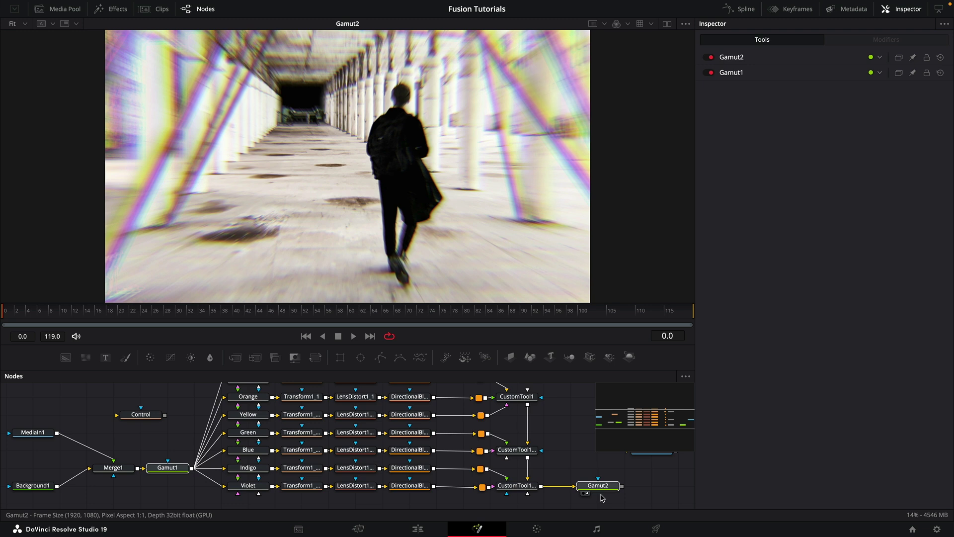
key("ctrl+p")
key("ctrl+p")
key("ctrl+p")
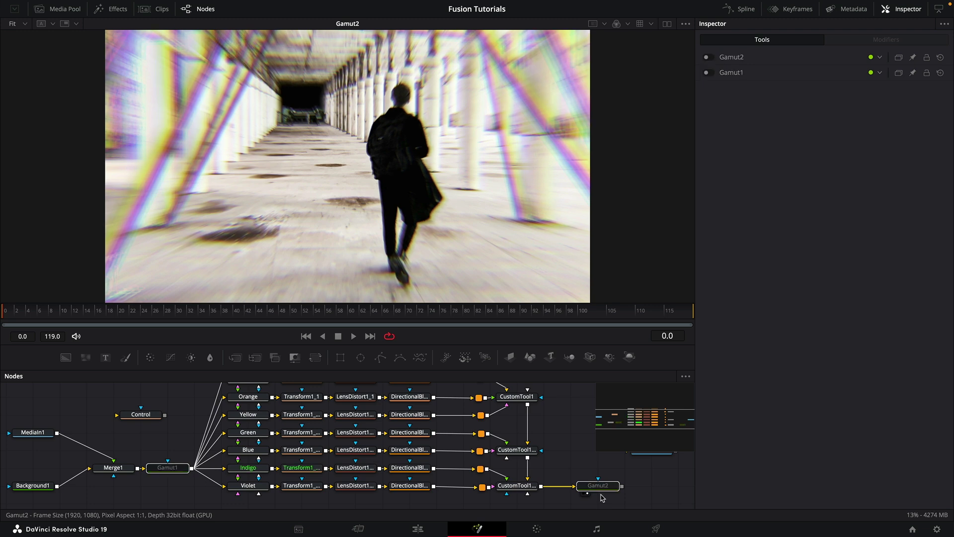
key("ctrl+p")
key("ctrl+p")
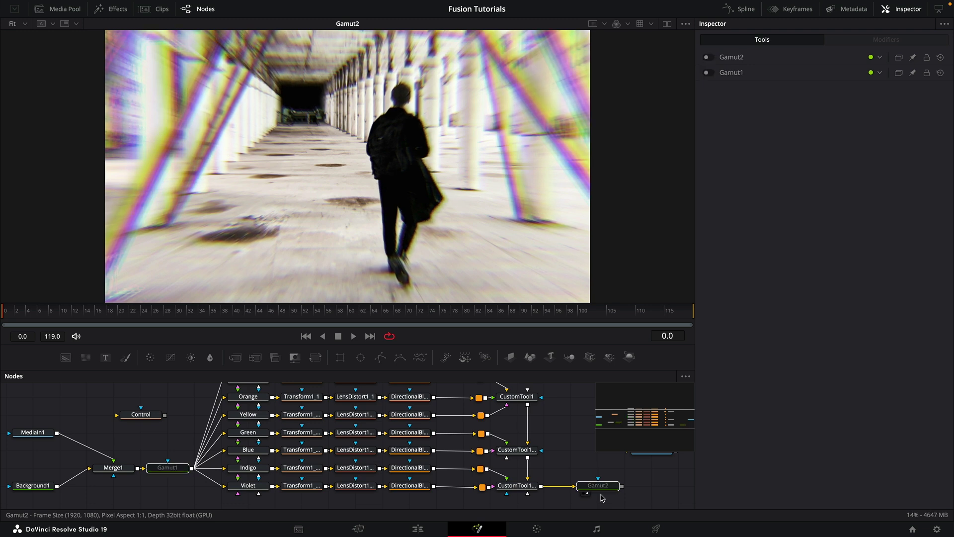
key("ctrl+p")
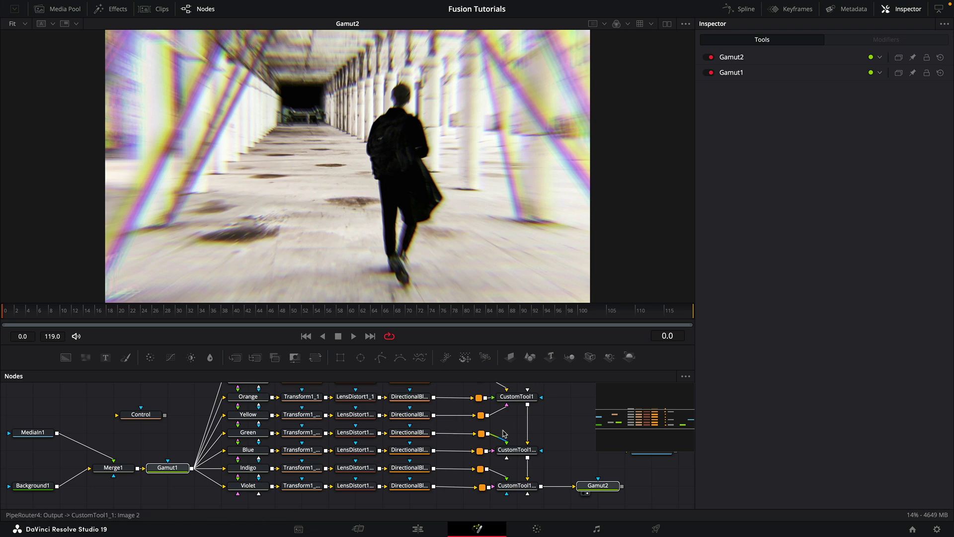
scroll(539, 429, "up", 1)
left_click_drag(539, 428, 534, 432)
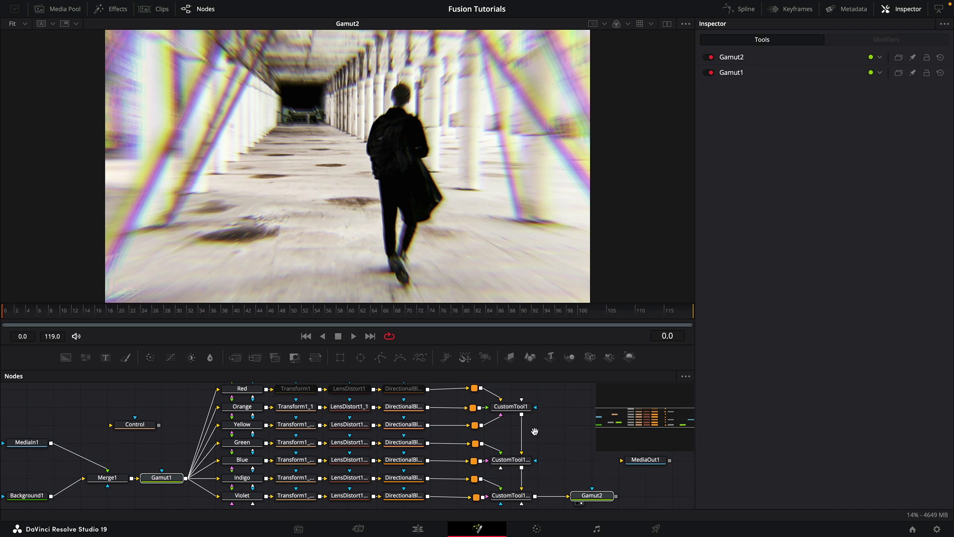